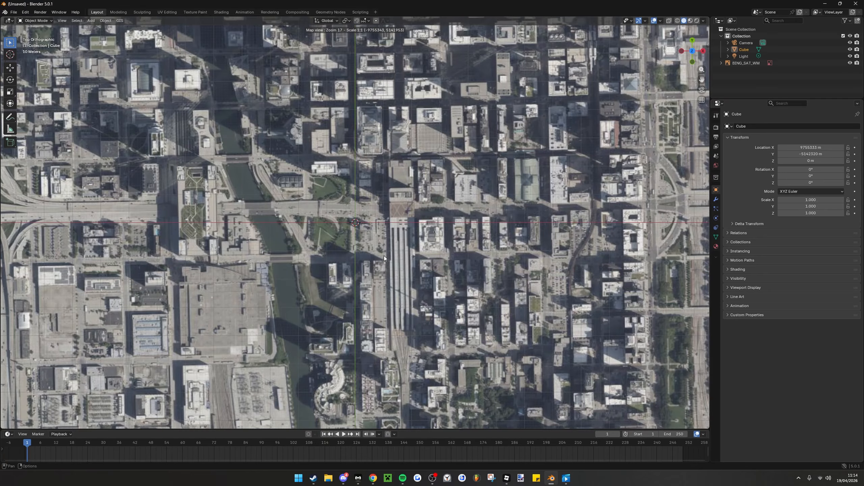
Move the satellite basemap to the wide street junction beside the park pavilion and the winding garden paths
middle_drag(383, 255, 349, 258)
middle_drag(413, 248, 331, 247)
middle_drag(385, 248, 312, 343)
middle_drag(409, 47, 237, 339)
scroll(313, 289, up, 1)
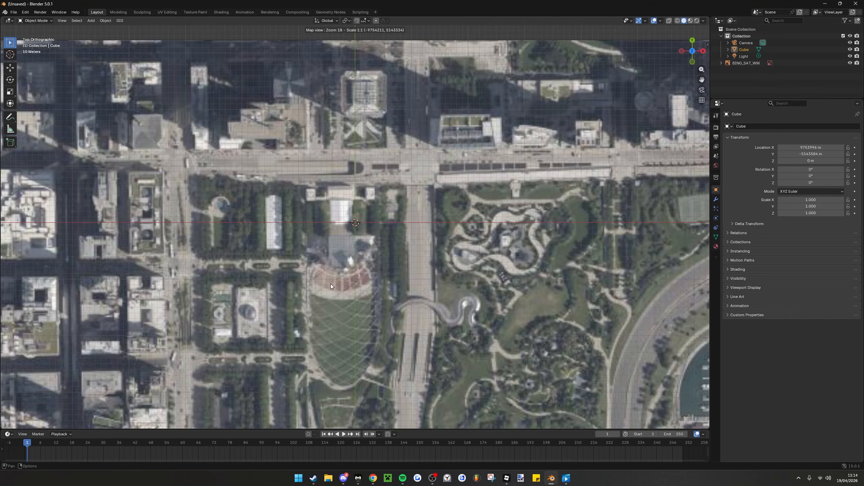
middle_drag(352, 306, 338, 336)
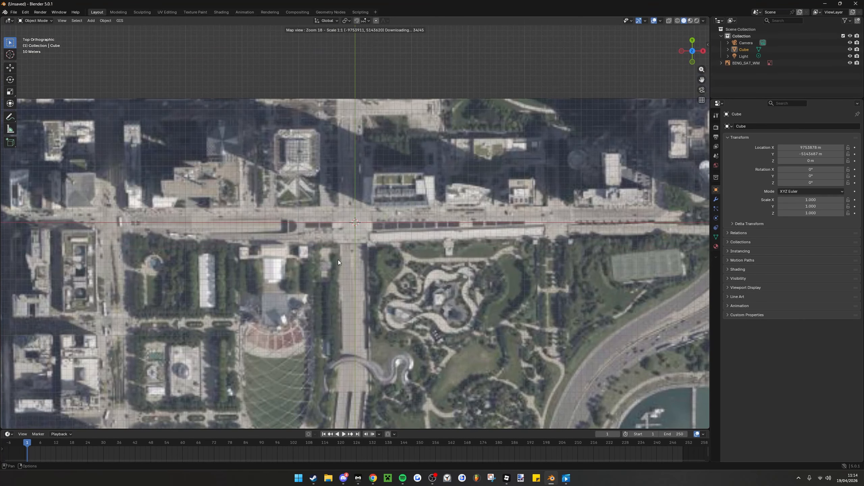
mouse_move(376, 238)
middle_down()
mouse_move(423, 286)
mouse_move(384, 239)
middle_up()
Compare the satellite imagery around the junction at zoom levels 19 and 20
scroll(379, 239, up, 1)
scroll(406, 262, down, 1)
scroll(407, 267, up, 1)
scroll(398, 255, up, 1)
scroll(425, 288, down, 1)
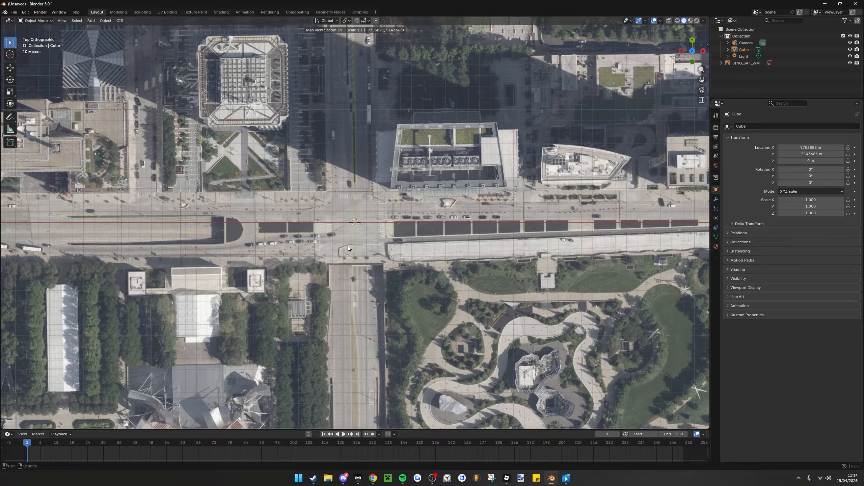
scroll(348, 246, up, 1)
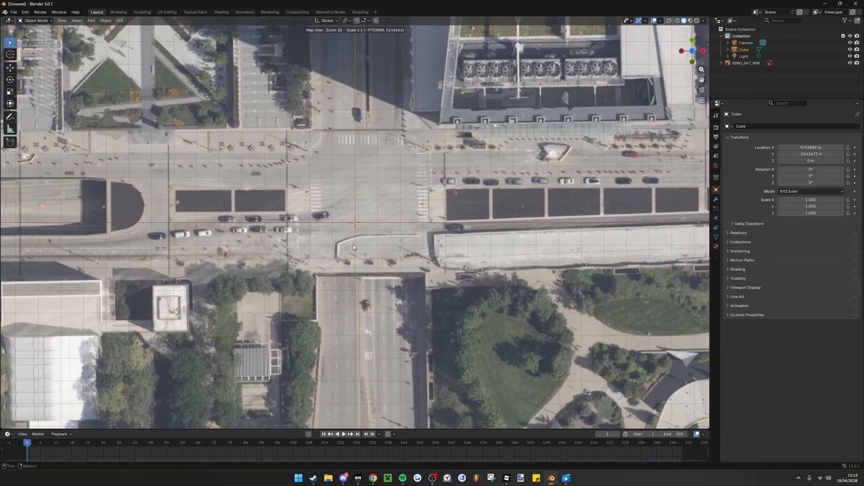
mouse_move(354, 244)
mouse_down()
mouse_move(345, 265)
mouse_move(355, 249)
mouse_up()
scroll(351, 257, down, 1)
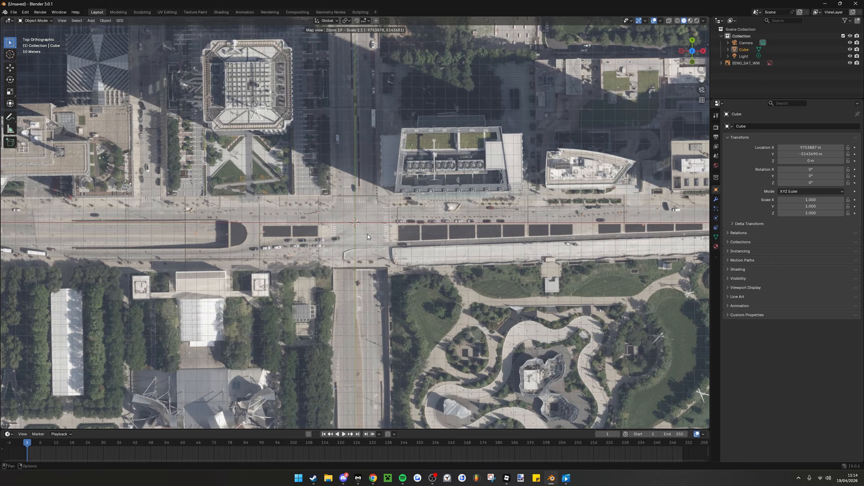
scroll(368, 238, up, 1)
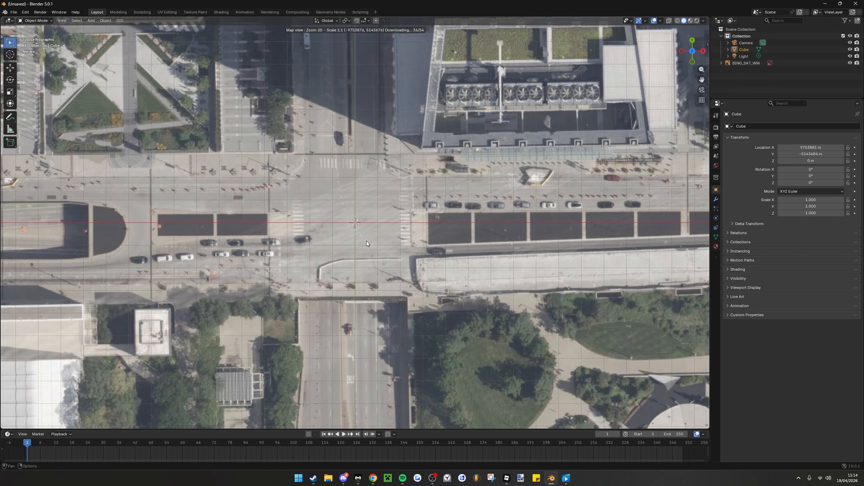
scroll(365, 243, down, 1)
scroll(365, 243, up, 1)
scroll(365, 243, down, 1)
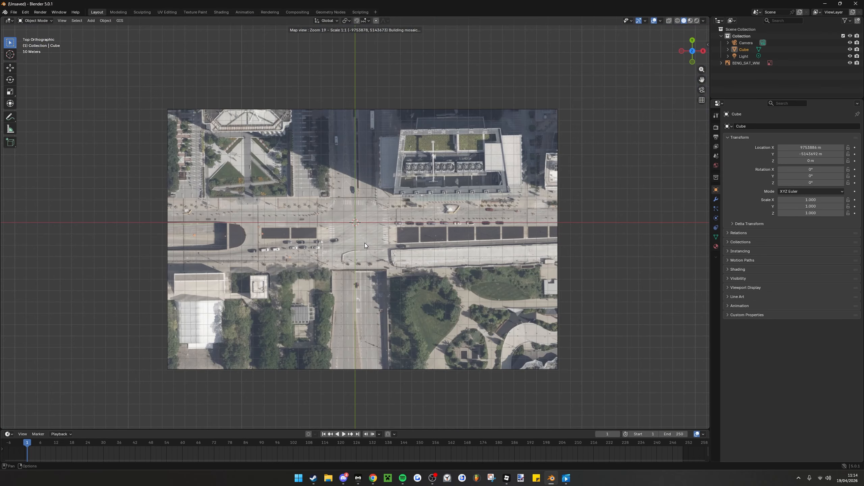
Frame the street junction at map zoom 20 and export the basemap as a textured plane
scroll(364, 243, up, 1)
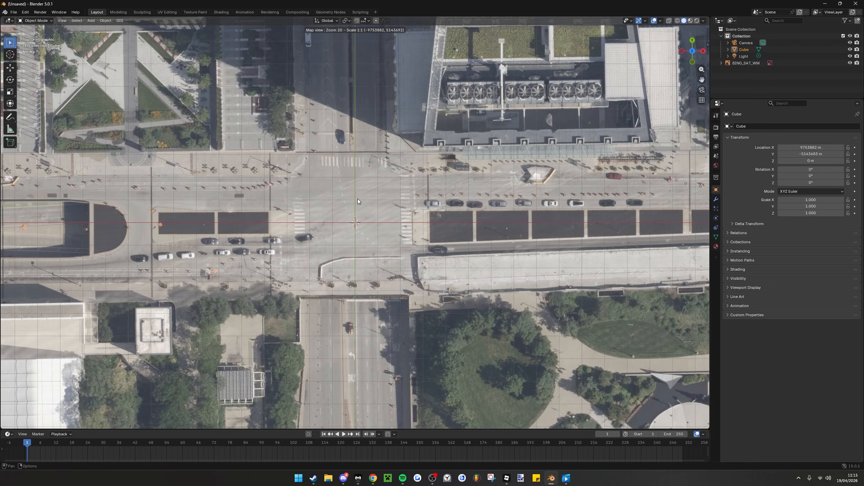
drag(358, 199, 361, 206)
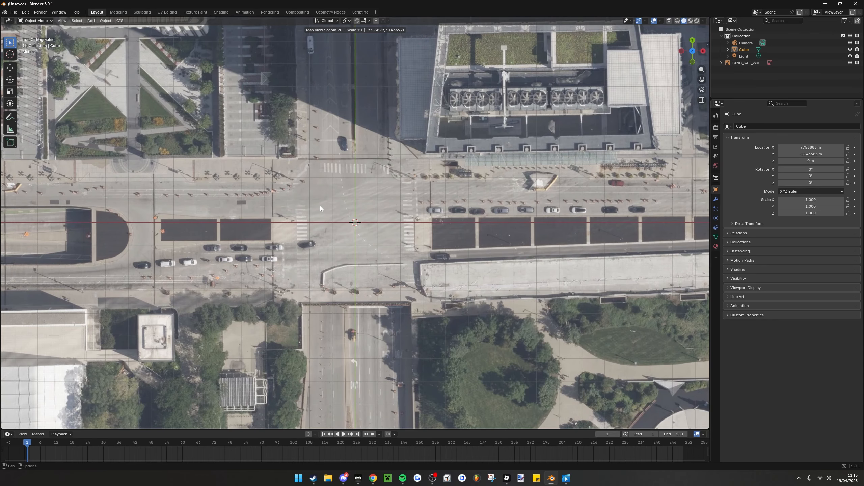
mouse_move(420, 252)
mouse_down()
mouse_move(431, 258)
mouse_move(423, 252)
mouse_up()
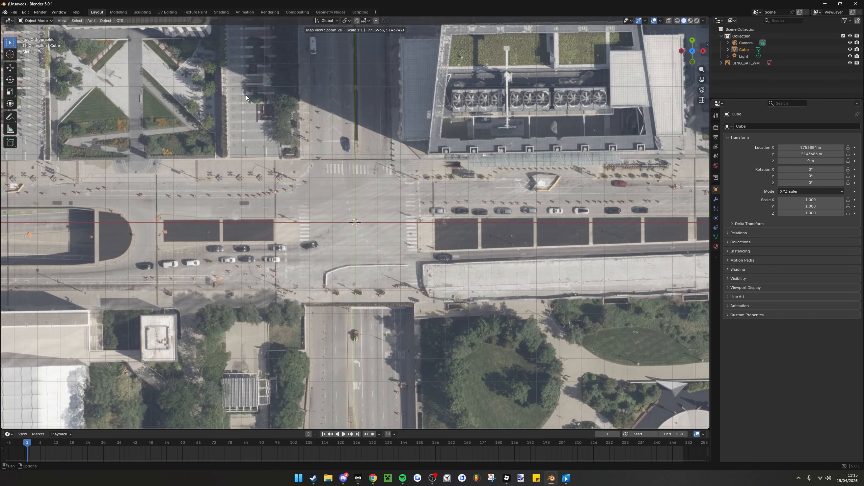
key(e)
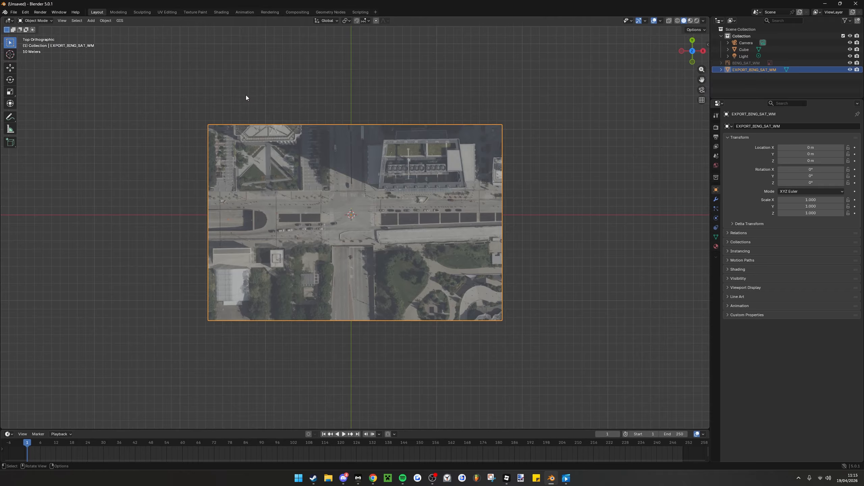
Fetch SRTM elevation for the exported satellite plane from the OpenTopography SRTM 30m server
middle_drag(300, 136, 102, 225)
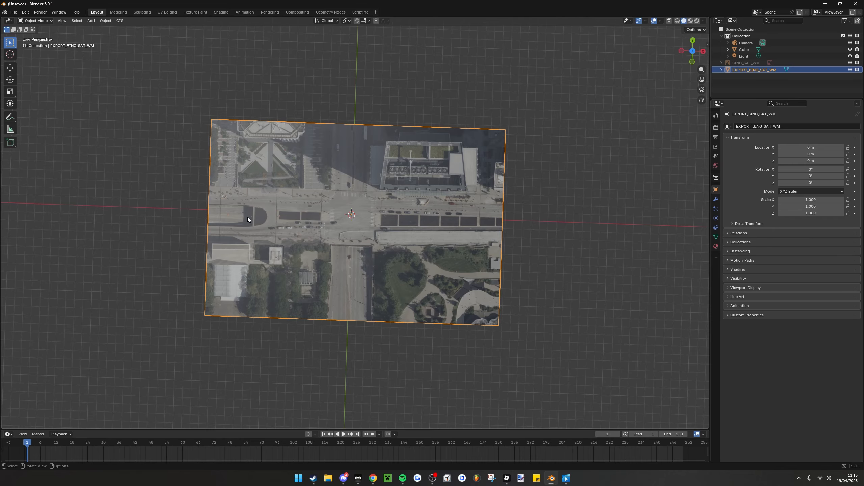
middle_drag(247, 217, 150, 156)
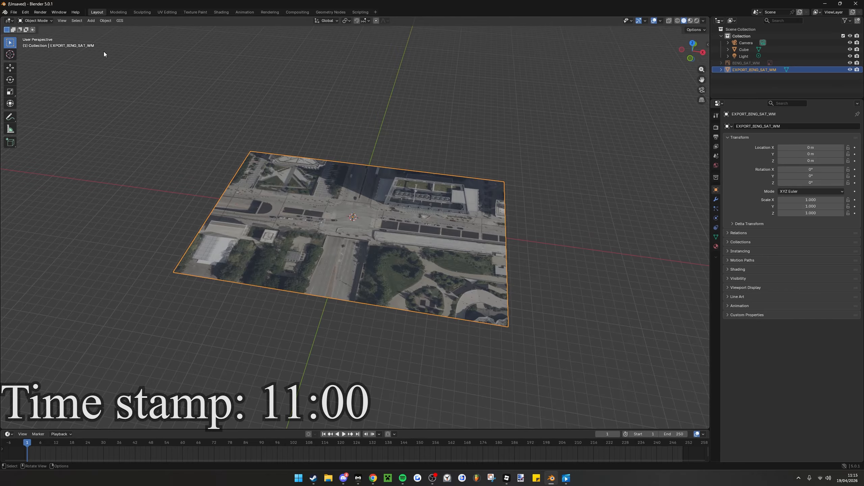
middle_drag(114, 40, 181, 139)
scroll(181, 139, up, 2)
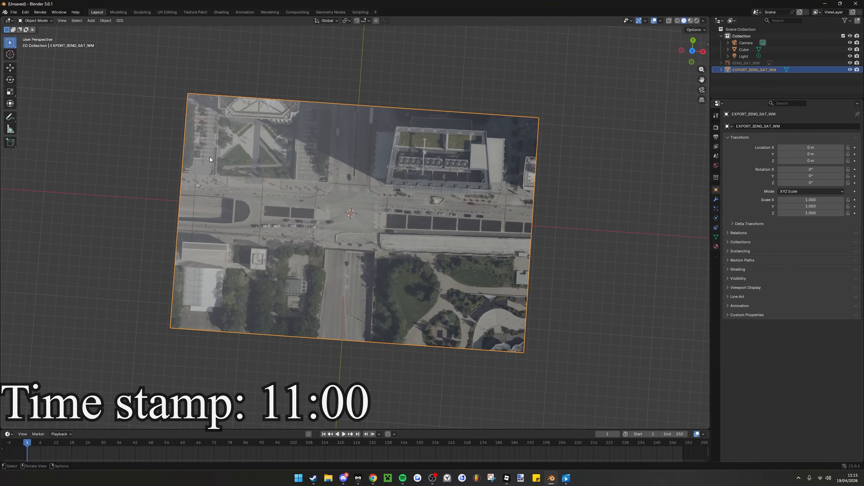
click(119, 21)
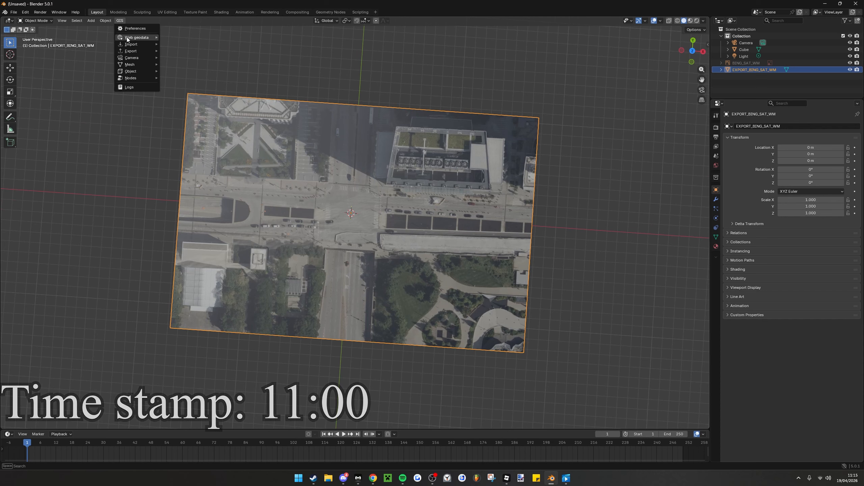
mouse_move(127, 37)
click(181, 50)
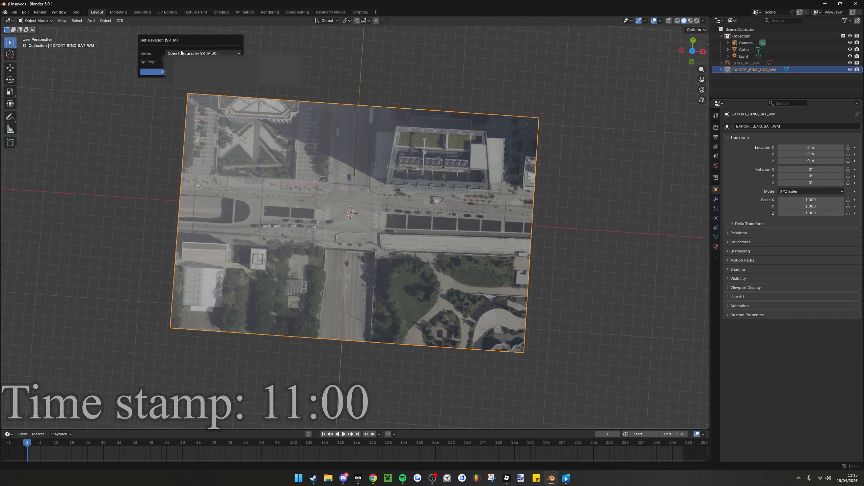
click(181, 53)
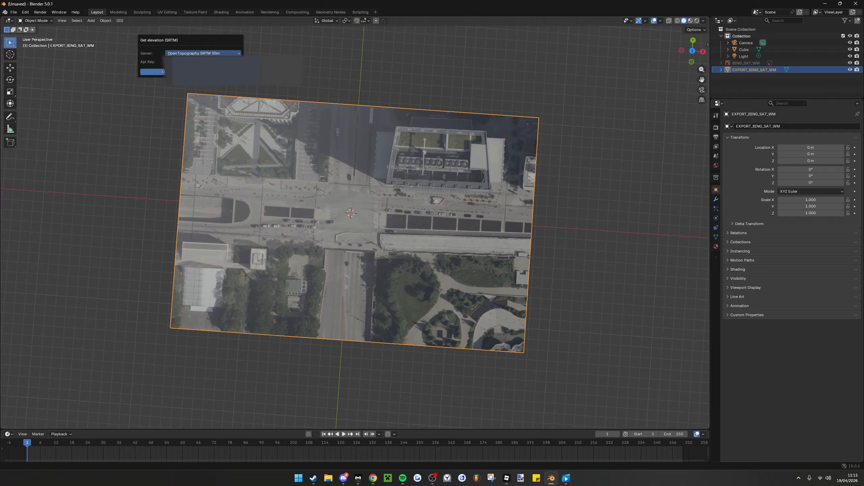
click(212, 62)
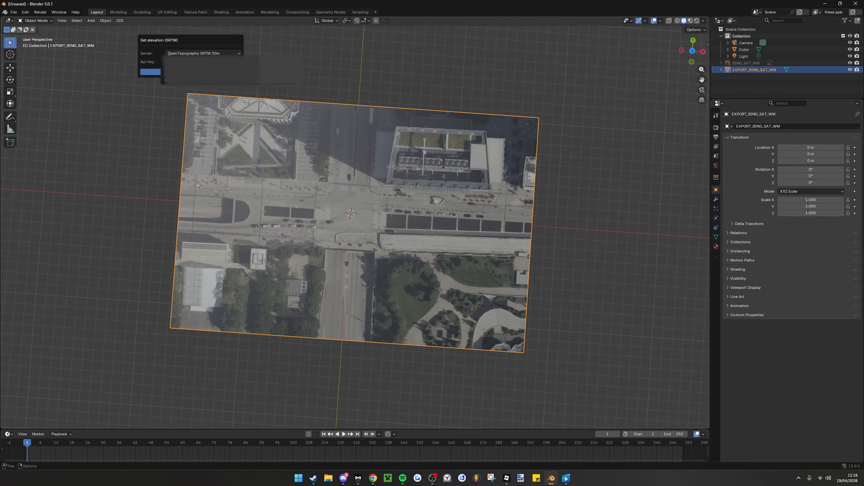
click(161, 75)
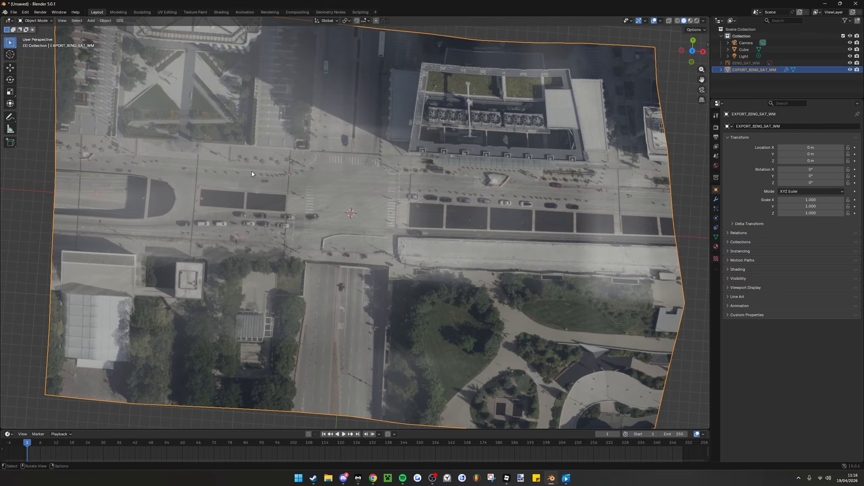
Examine the relief of the elevated satellite terrain from low and overhead angles
middle_drag(297, 166, 253, 54)
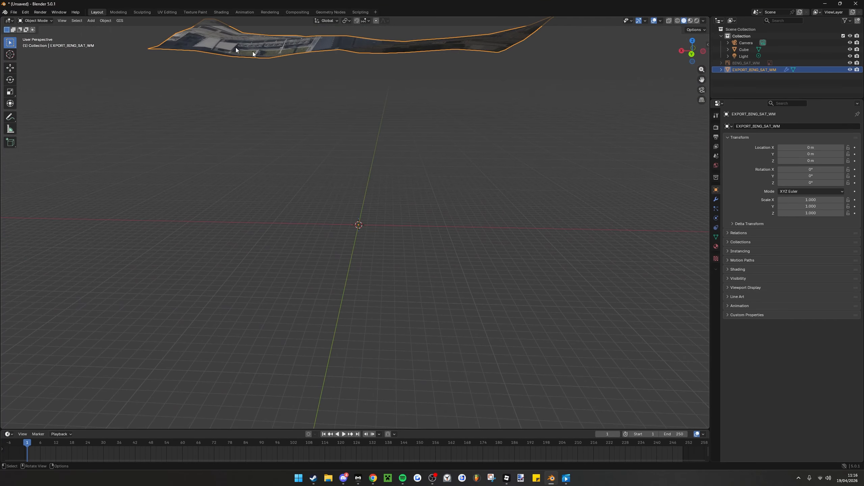
middle_drag(343, 45, 228, 106)
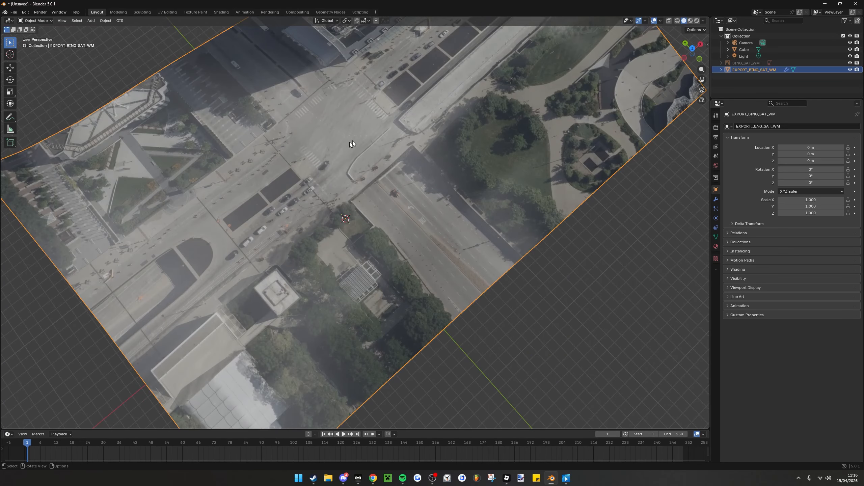
middle_drag(351, 142, 323, 111)
middle_drag(229, 90, 277, 83)
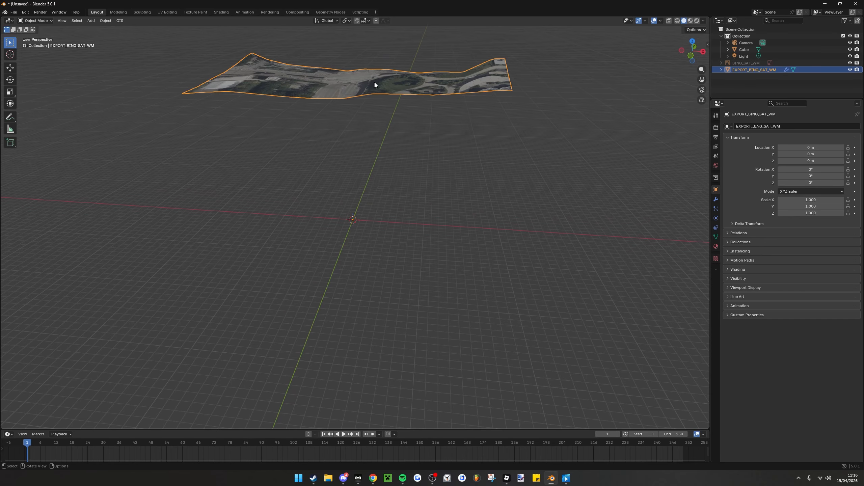
Switch to Chrome, search the web for "google earth chicago" in a new tab, and open Google Earth
click(373, 478)
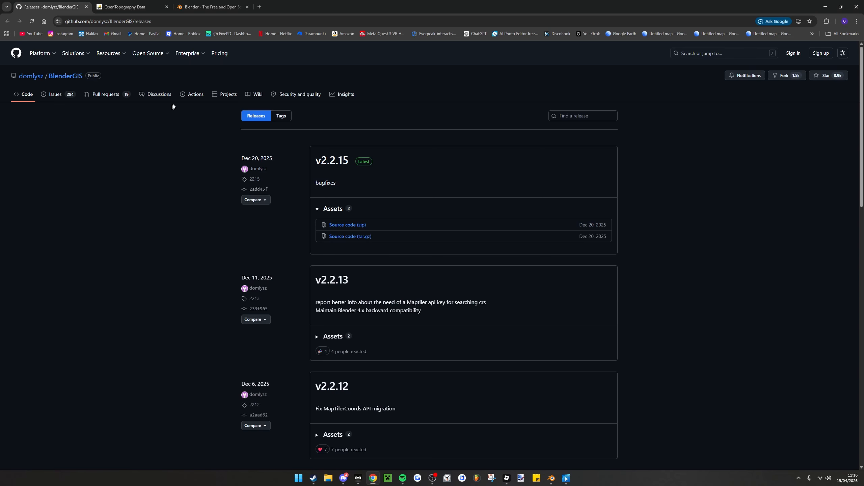
click(259, 7)
text(gOOGLE)
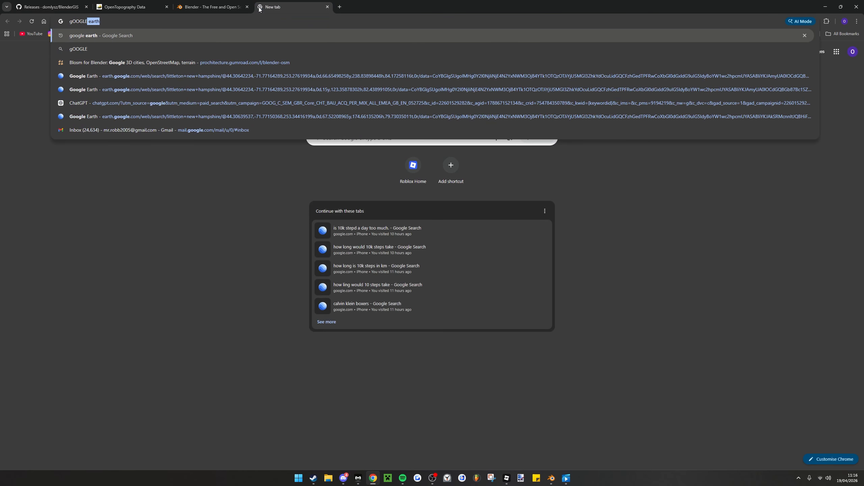
text( EARTH CHICAGO)
key(Return)
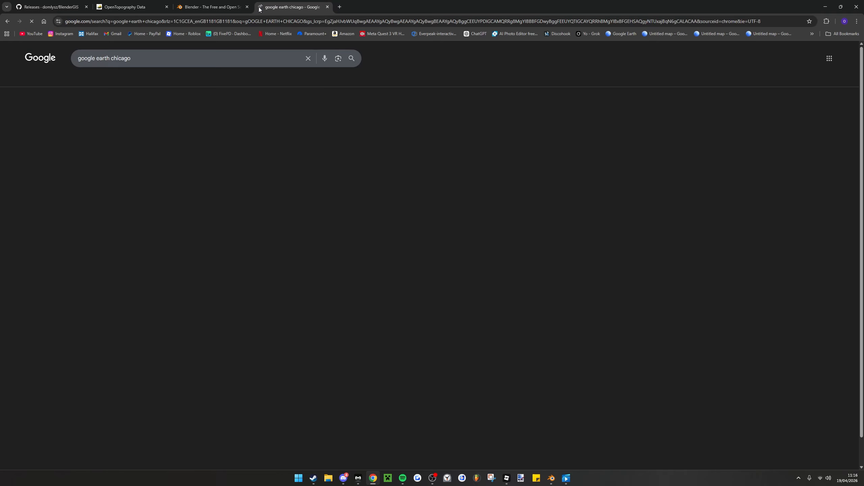
click(98, 116)
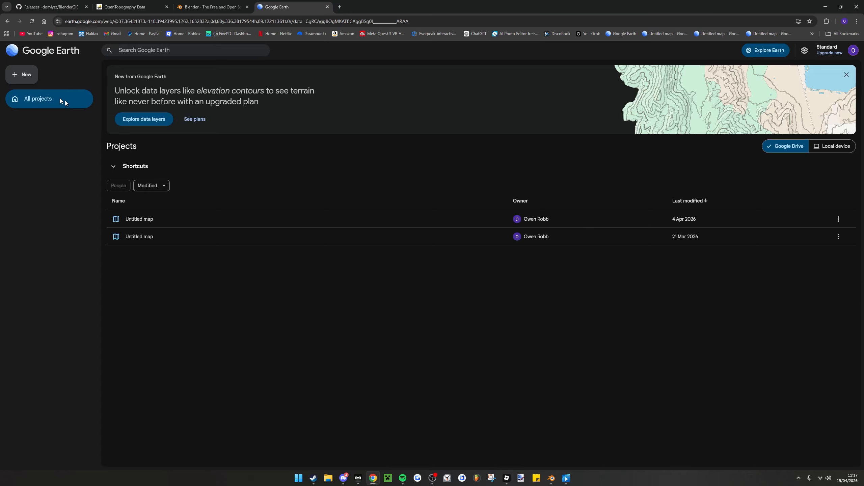
Search Google Earth for "Chicago USA"
click(115, 50)
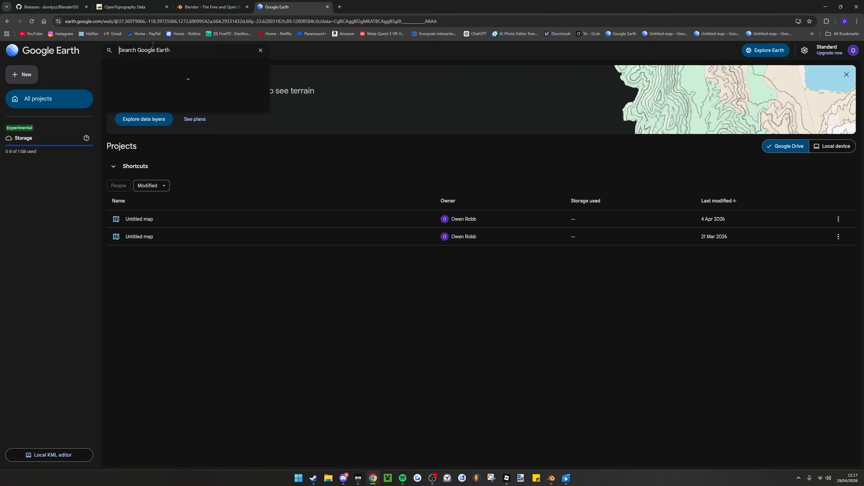
text(C)
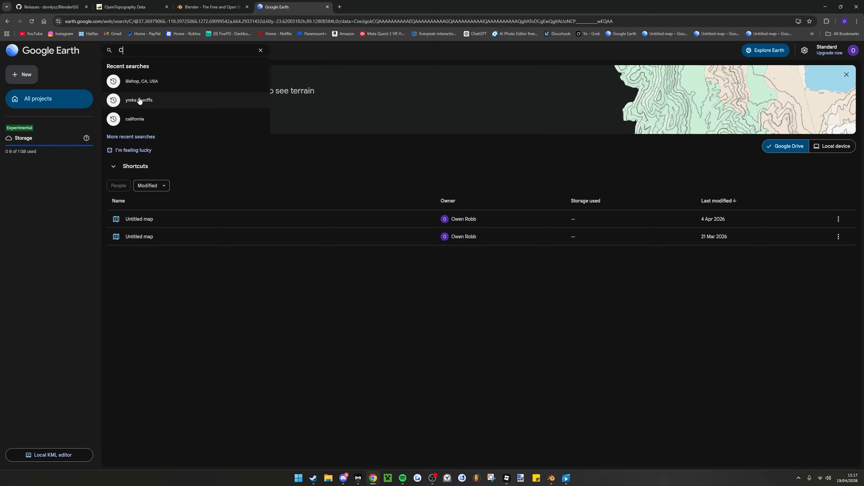
text(hicago )
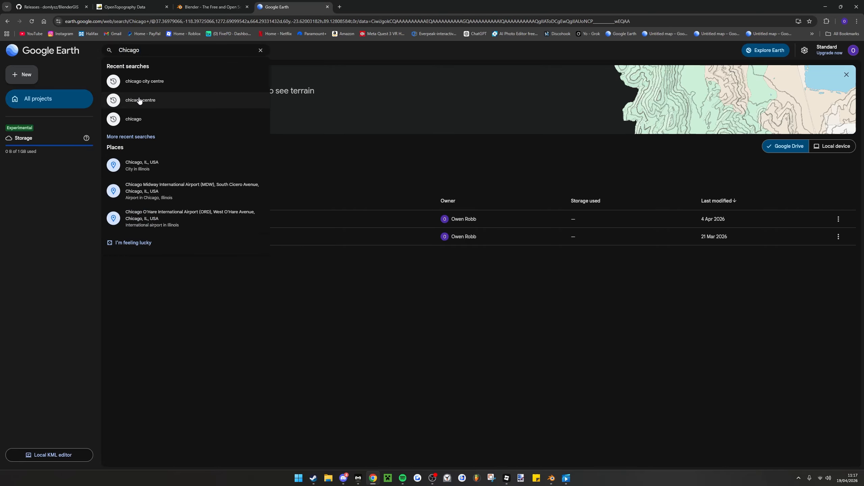
text(USA)
key(Return)
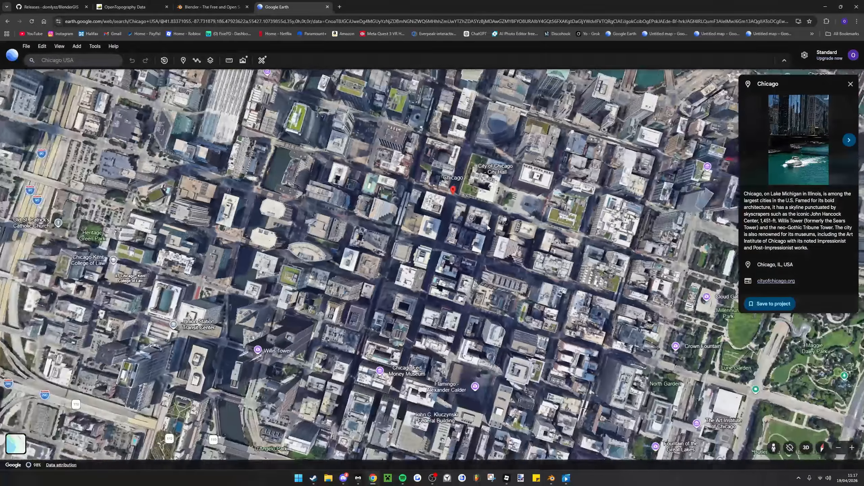
Examine the Millennium Park pavilion and the adjoining street junction in 3D for surface height differences
drag(487, 227, 391, 143)
scroll(442, 191, down, 5)
scroll(499, 176, up, 8)
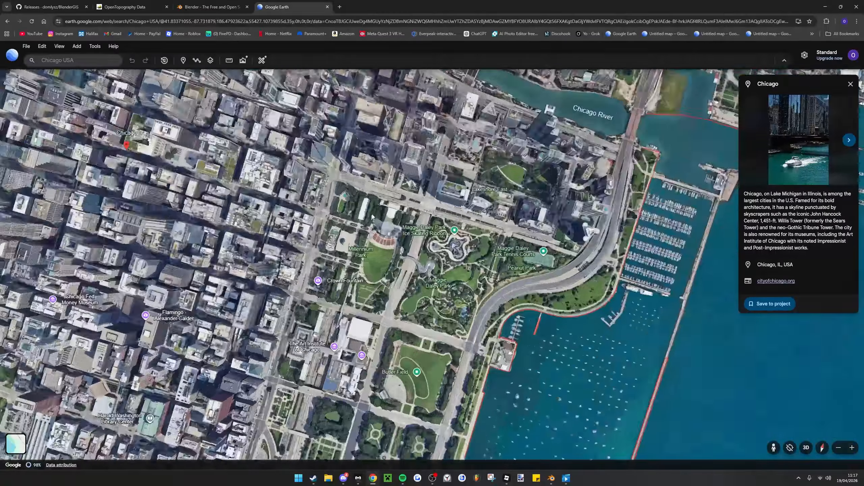
middle_drag(499, 174, 518, 92)
scroll(499, 183, up, 7)
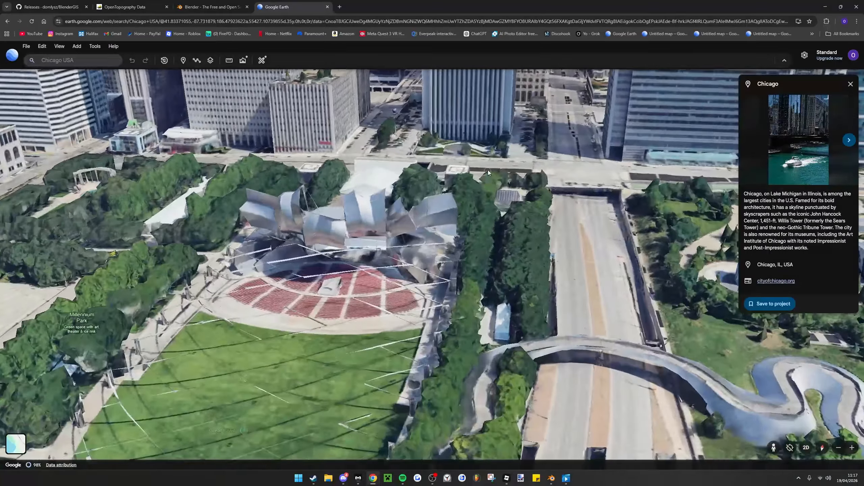
middle_drag(488, 171, 500, 116)
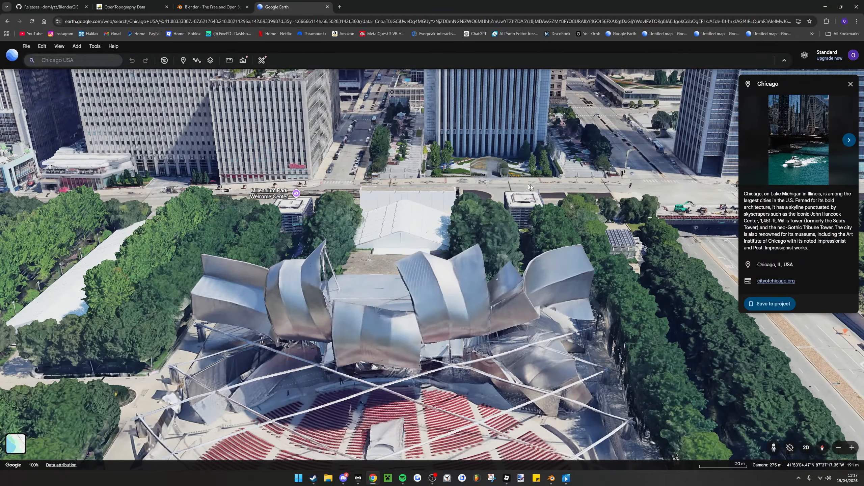
mouse_move(688, 200)
middle_down()
mouse_move(580, 201)
mouse_move(653, 201)
middle_up()
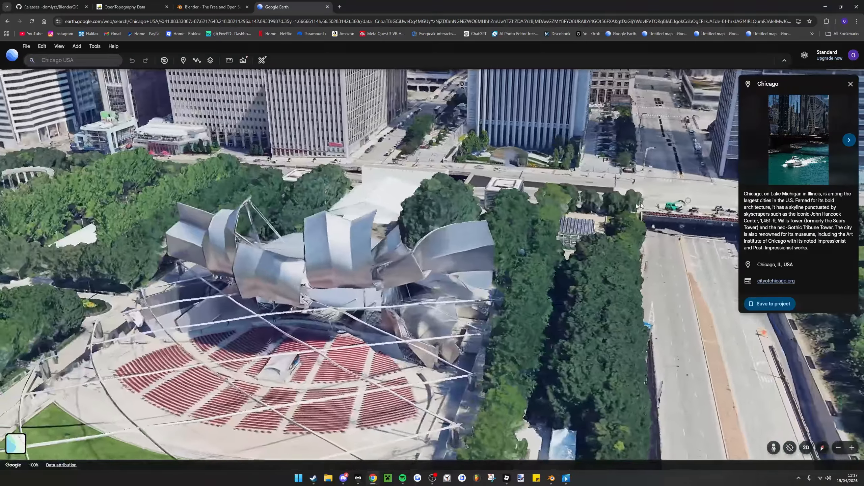
drag(700, 201, 511, 200)
mouse_move(536, 189)
middle_down()
mouse_move(572, 184)
mouse_move(490, 197)
middle_up()
scroll(572, 186, down, 3)
Switch to Blender and examine the uneven relief of the elevated satellite terrain from several sides
click(507, 479)
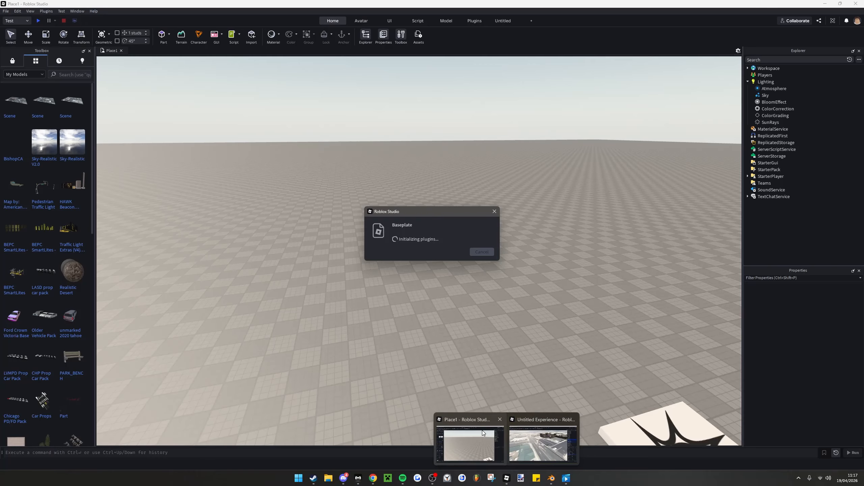
mouse_move(556, 439)
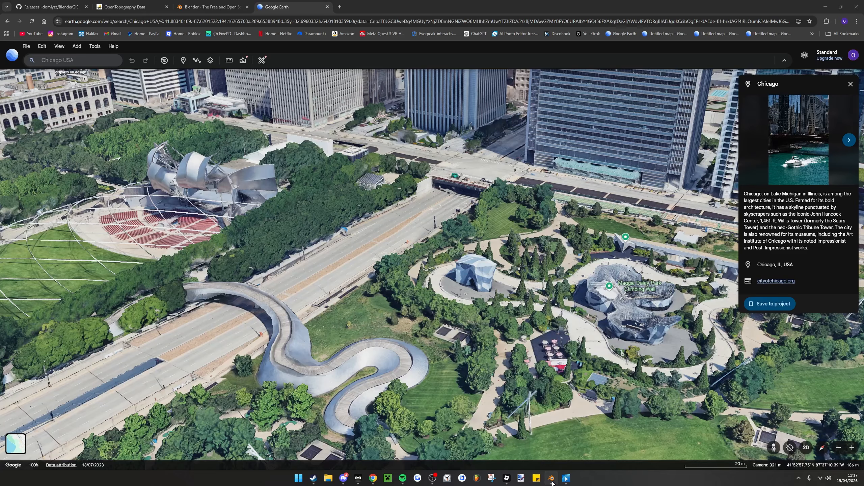
click(551, 478)
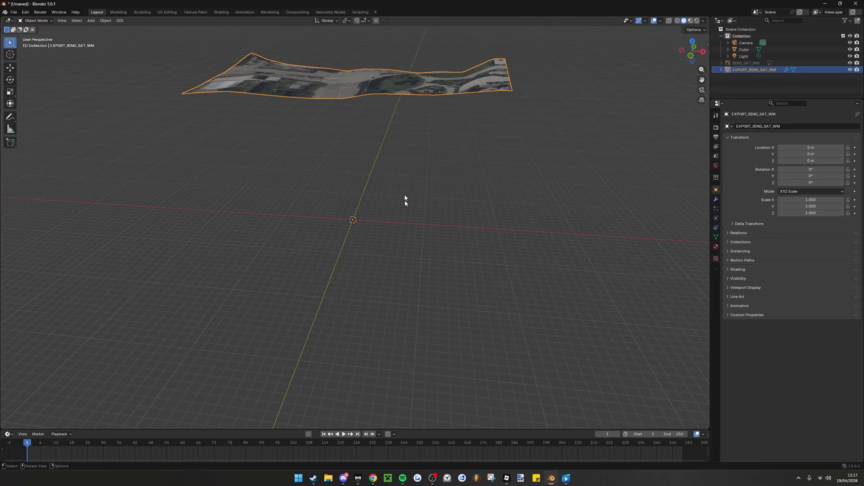
middle_drag(405, 200, 575, 184)
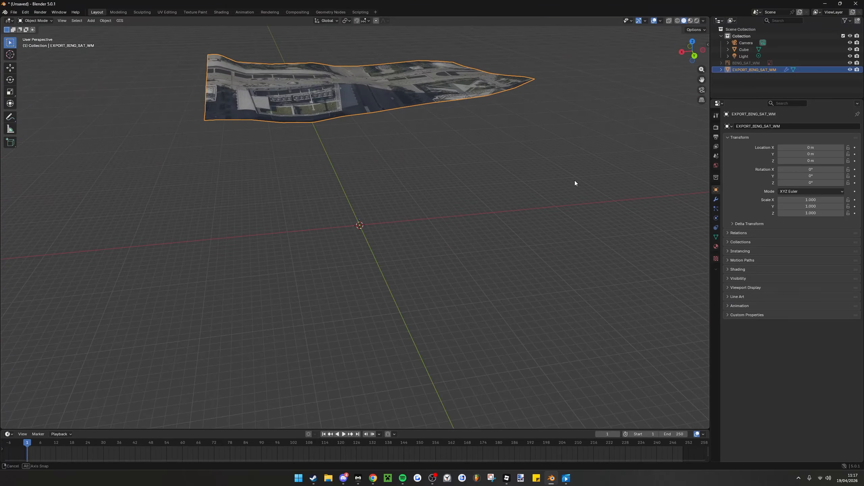
middle_drag(423, 147, 589, 147)
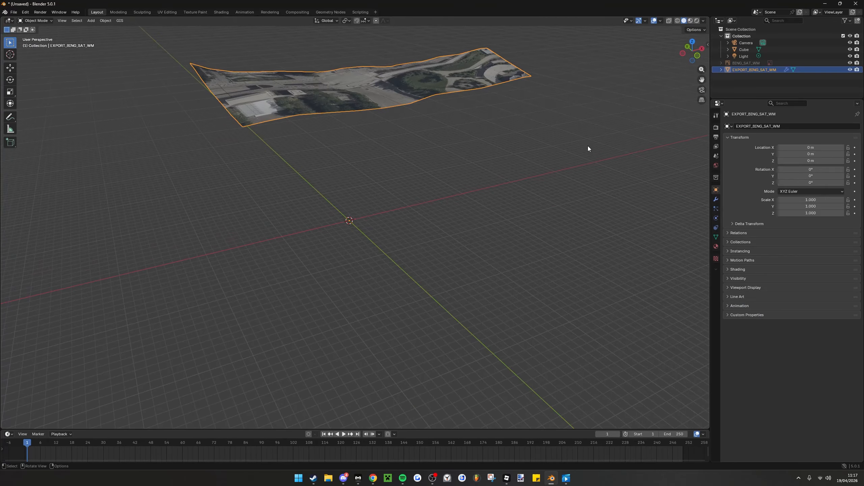
middle_drag(328, 131, 199, 125)
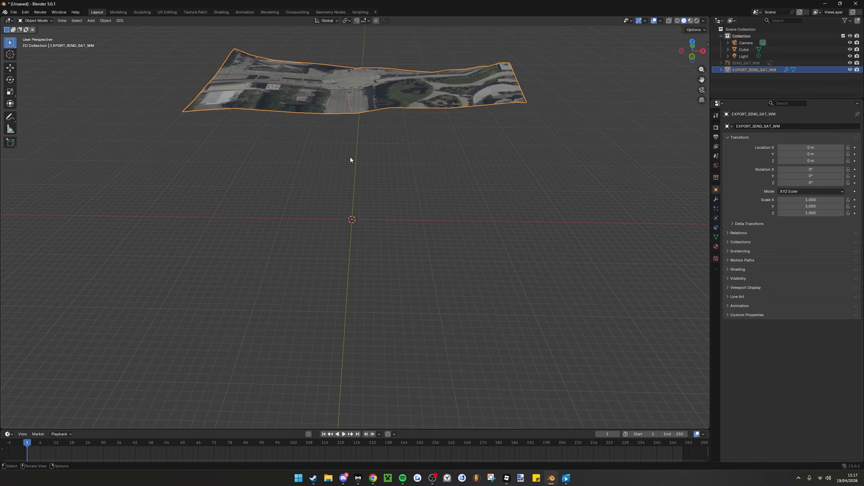
middle_drag(350, 157, 343, 174)
Undo the elevated terrain and its basemap, and add a fresh BenderGIS-style web basemap with source Bing and layer Satellite
key(ctrl+z)
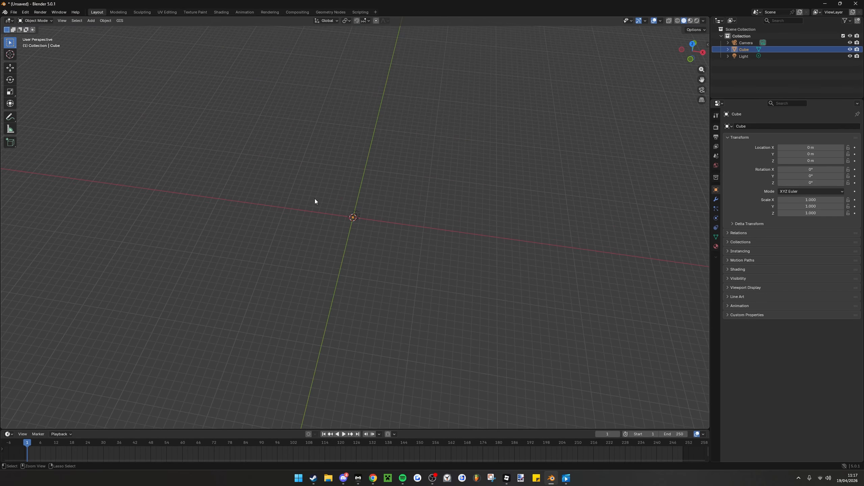
click(122, 21)
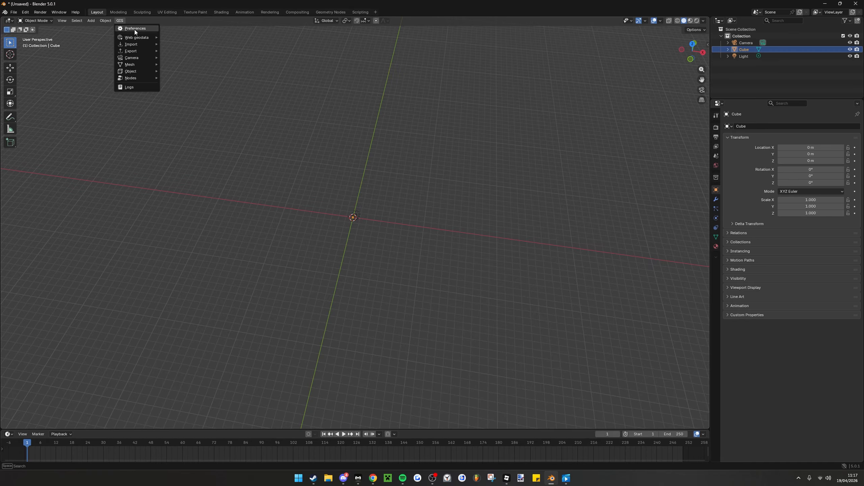
mouse_move(135, 39)
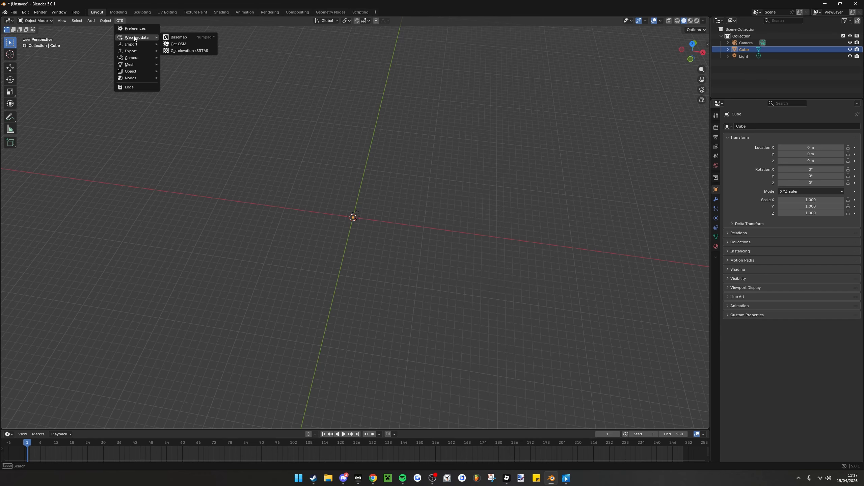
click(195, 36)
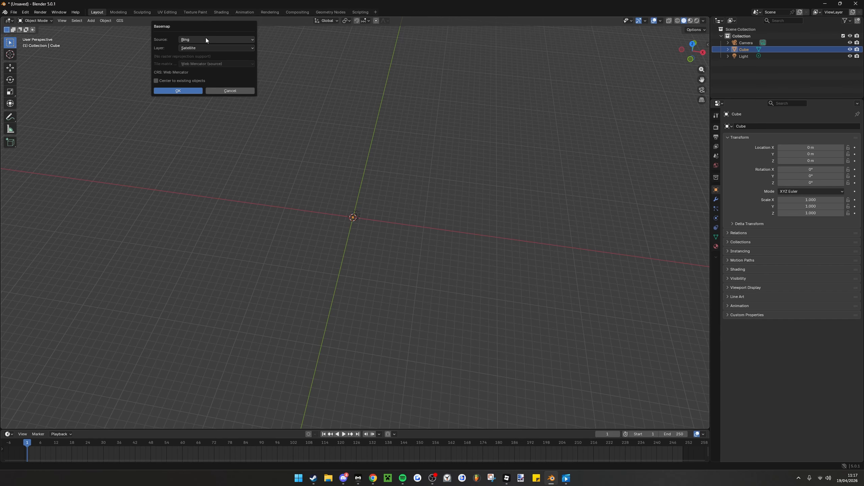
click(169, 91)
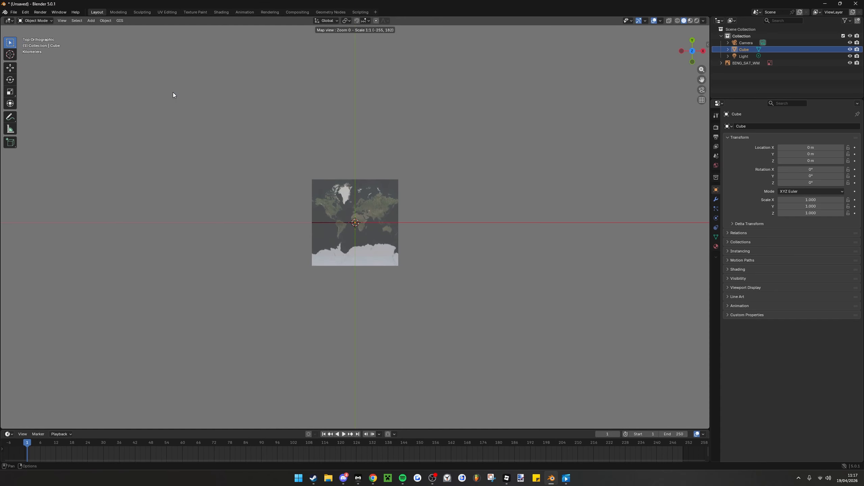
Take the basemap to "Chicago USA" at zoom level 20
key(g)
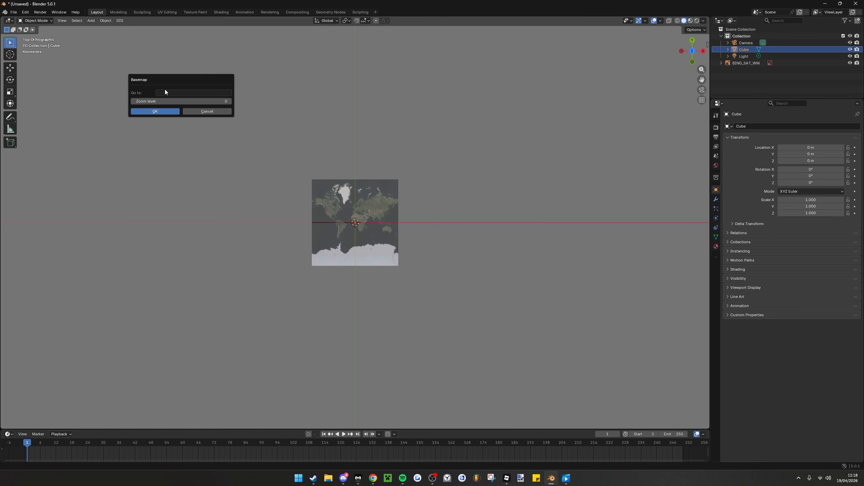
click(165, 90)
text(cHICAGO)
key(ctrl+a)
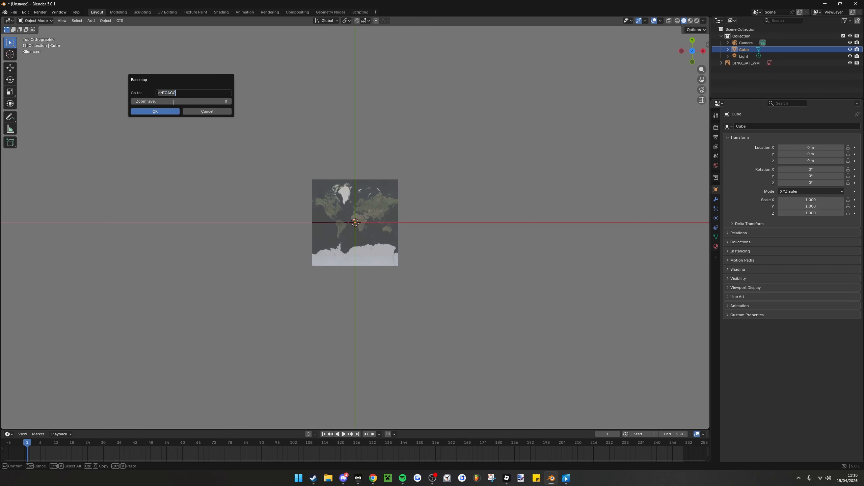
text(Chicago USA)
key(Return)
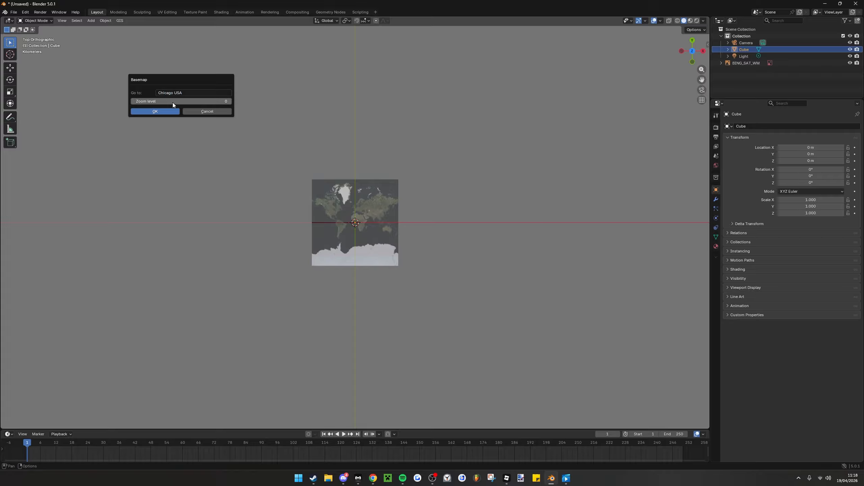
click(173, 103)
click(178, 101)
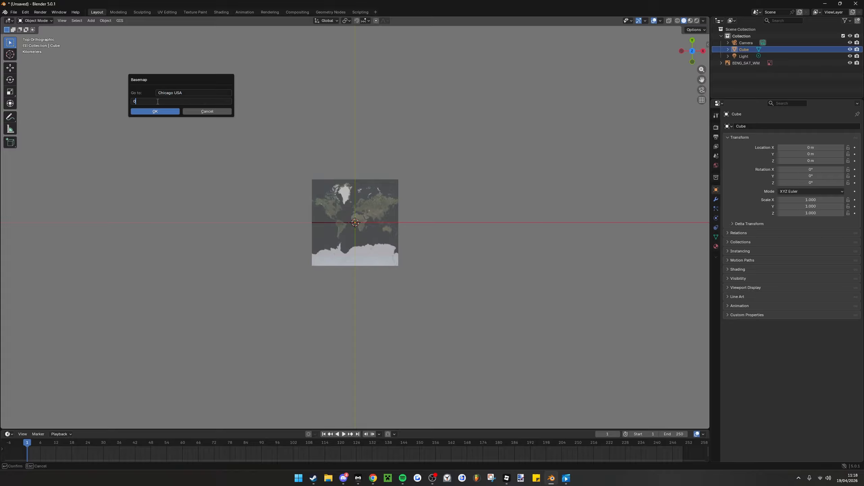
key(BackSpace)
text(20)
key(Return)
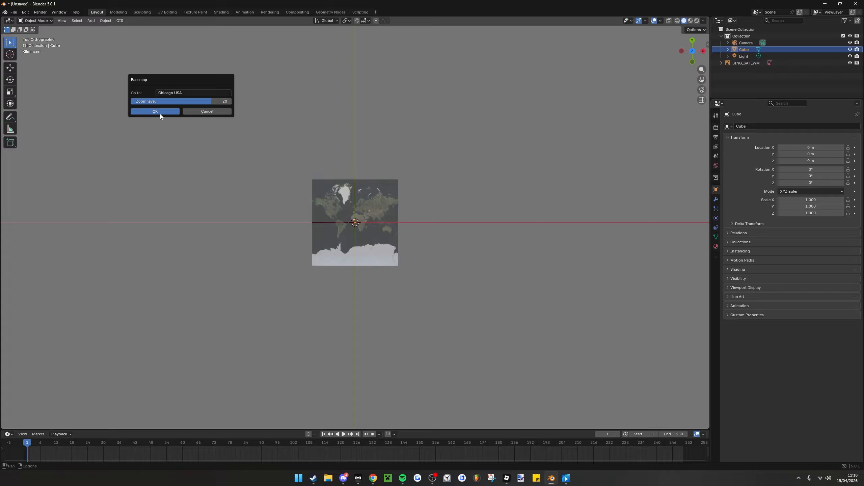
click(160, 114)
Export the satellite map of the street junction beside the Millennium Park pavilion as a textured plane at map zoom 20
scroll(398, 198, down, 2)
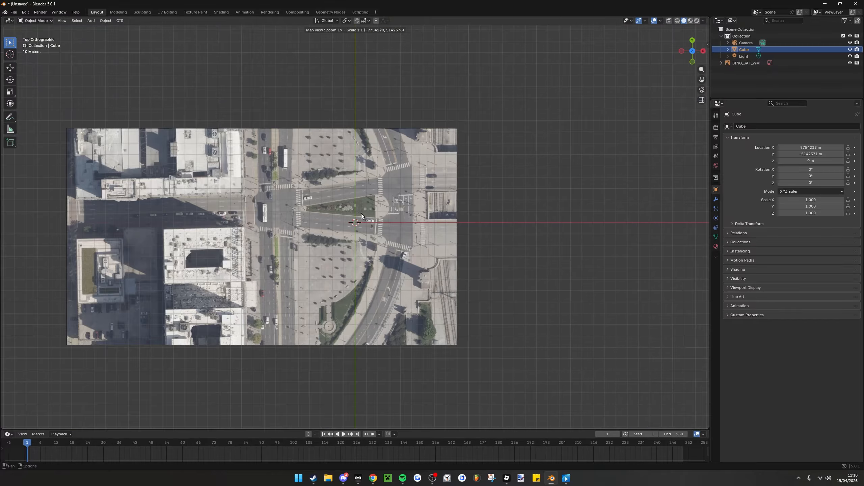
scroll(368, 214, down, 2)
middle_drag(471, 207, 330, 220)
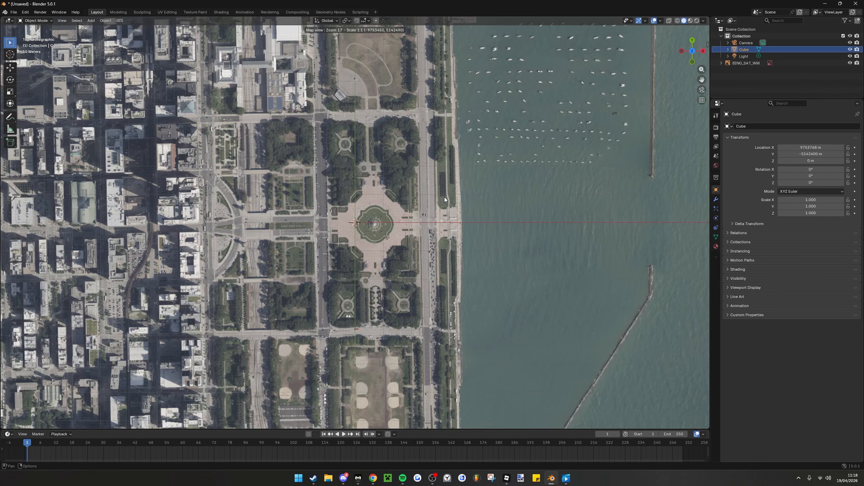
middle_drag(445, 198, 461, 302)
middle_drag(364, 199, 381, 314)
middle_drag(405, 208, 401, 298)
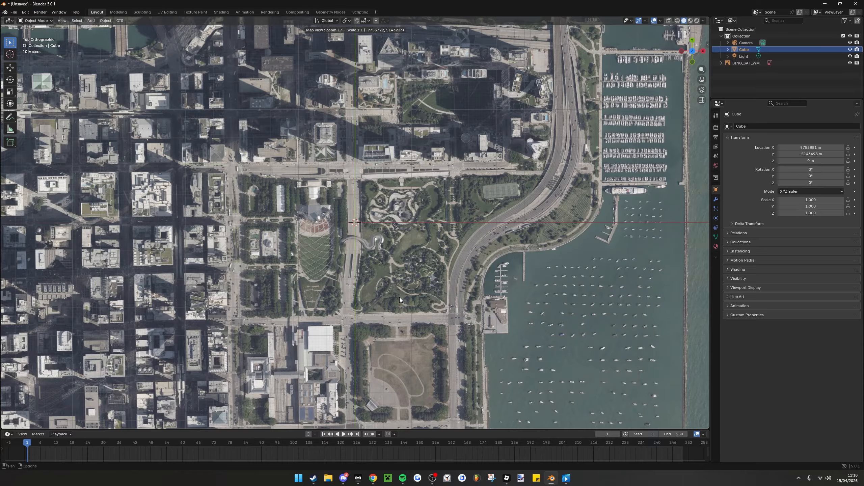
middle_drag(396, 231, 409, 287)
scroll(387, 254, up, 1)
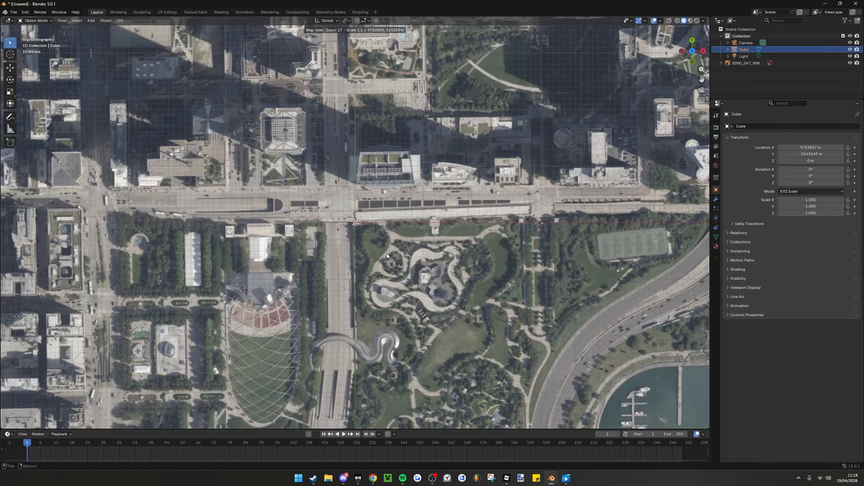
scroll(386, 253, up, 2)
scroll(421, 314, up, 1)
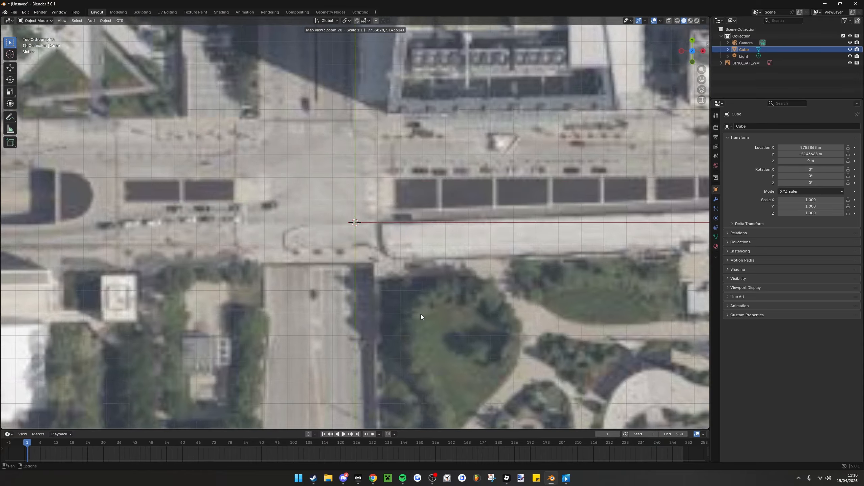
middle_drag(421, 315, 461, 359)
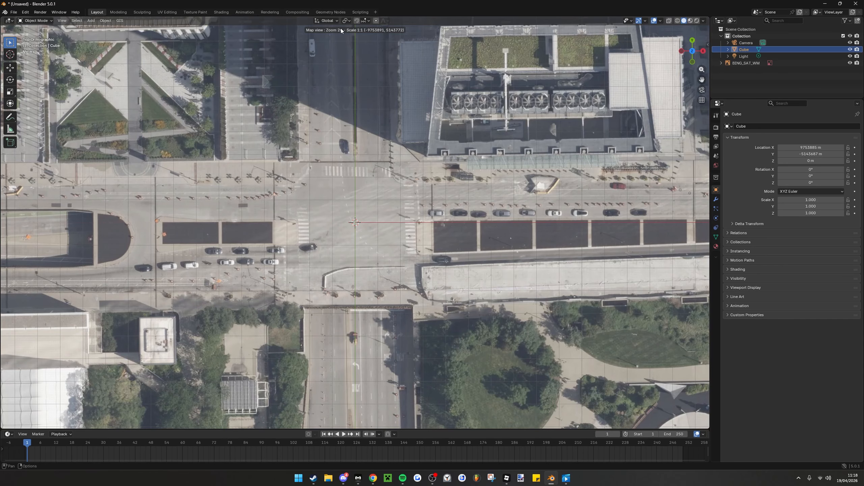
middle_drag(361, 132, 362, 123)
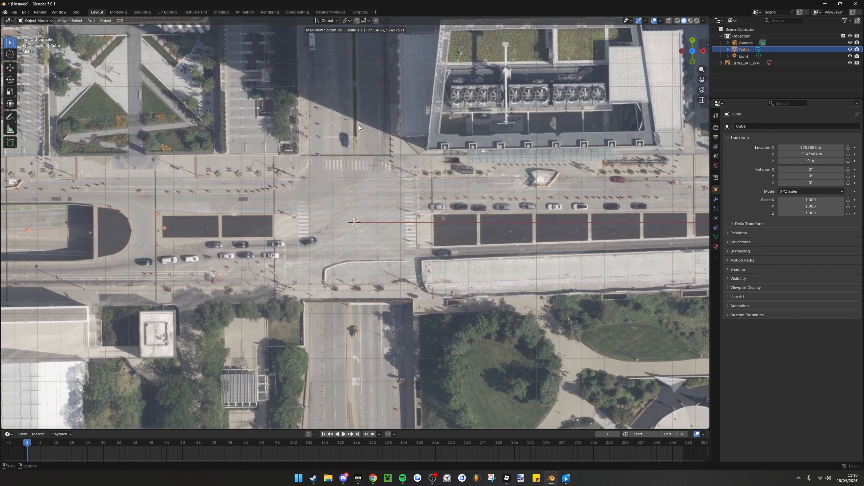
key(e)
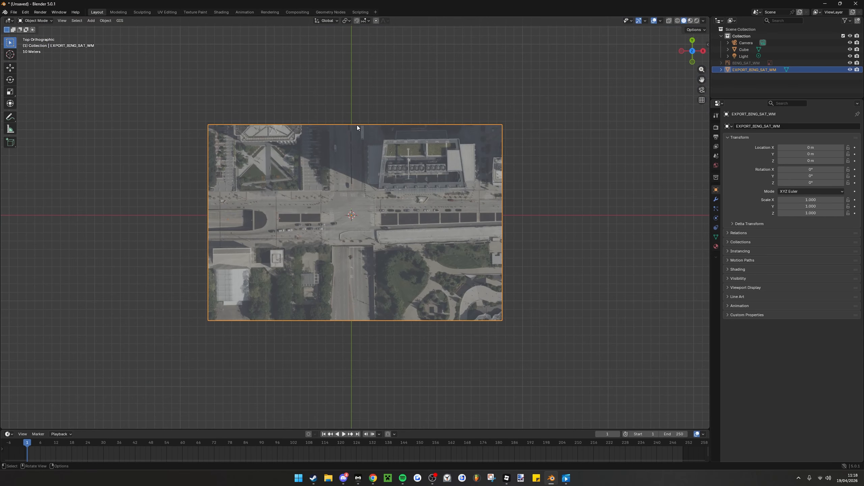
Select the EXPORT_BING_SAT_WM plane and start a glTF 2.0 export of it
middle_drag(471, 180, 517, 186)
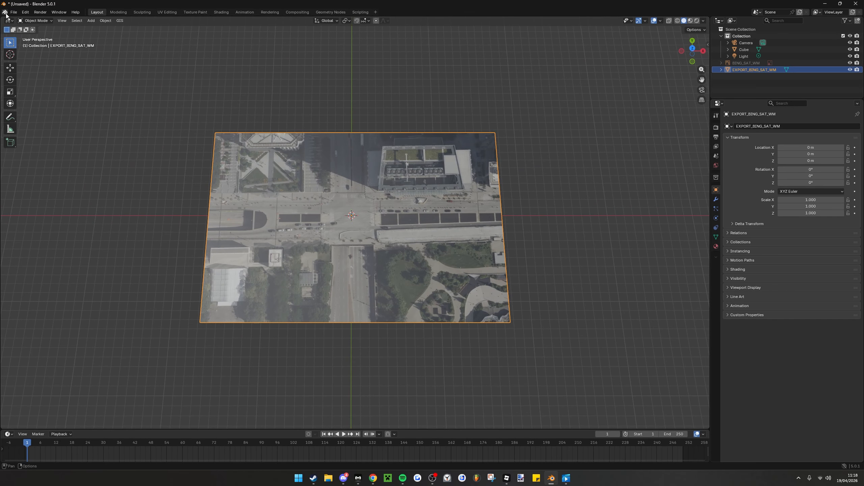
click(737, 64)
click(733, 69)
click(13, 12)
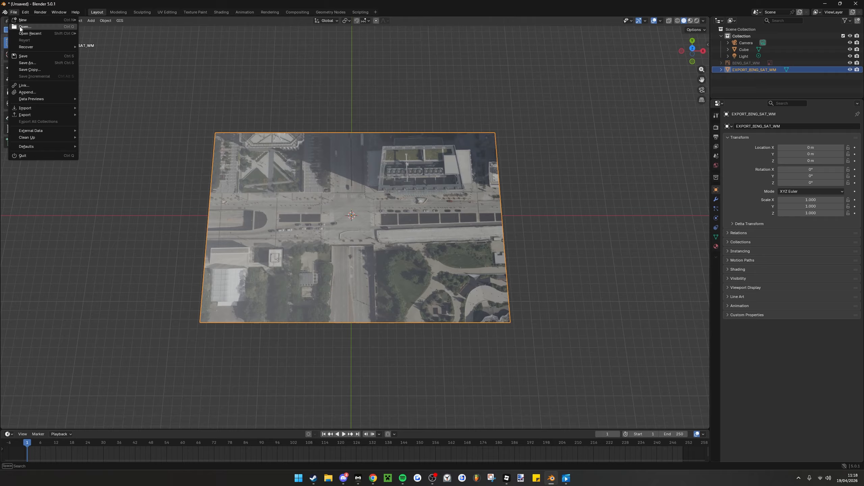
mouse_move(35, 115)
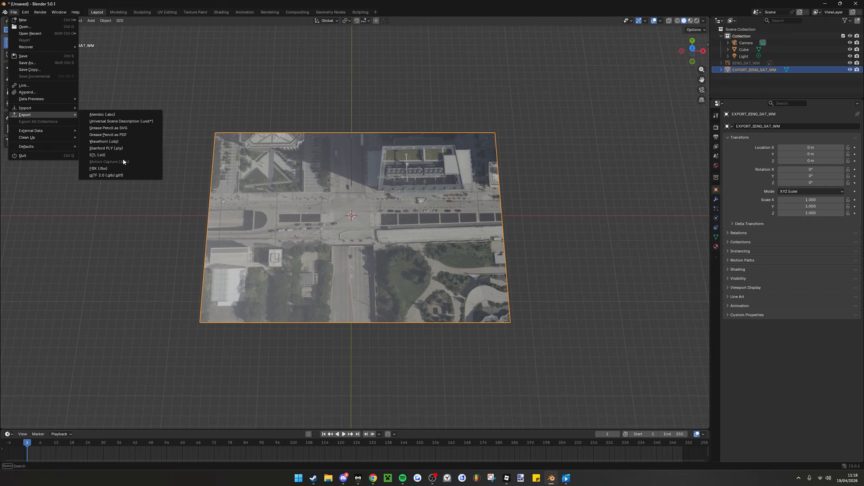
click(113, 177)
right_click(111, 177)
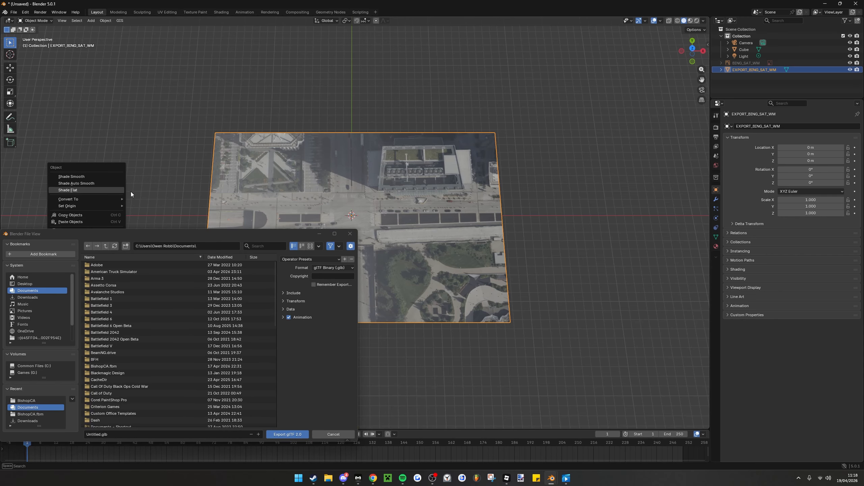
drag(150, 235, 315, 145)
Create a folder named ChicagoIL on the Desktop from the export file browser
click(205, 187)
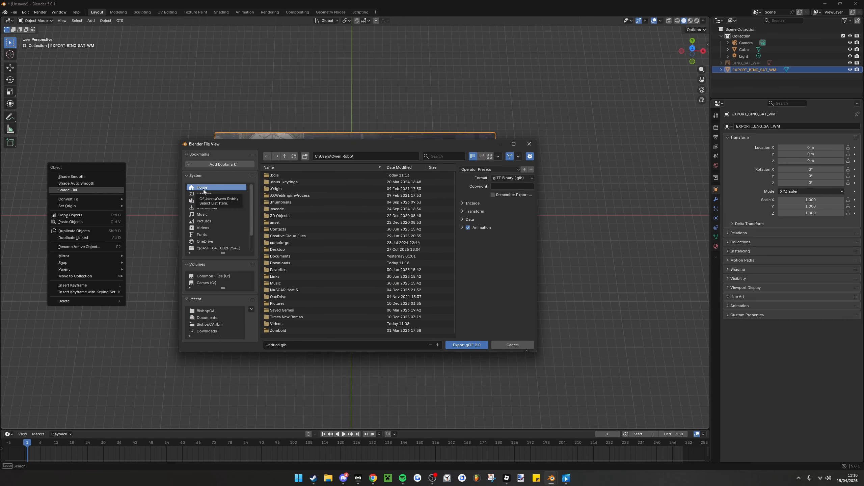
click(203, 194)
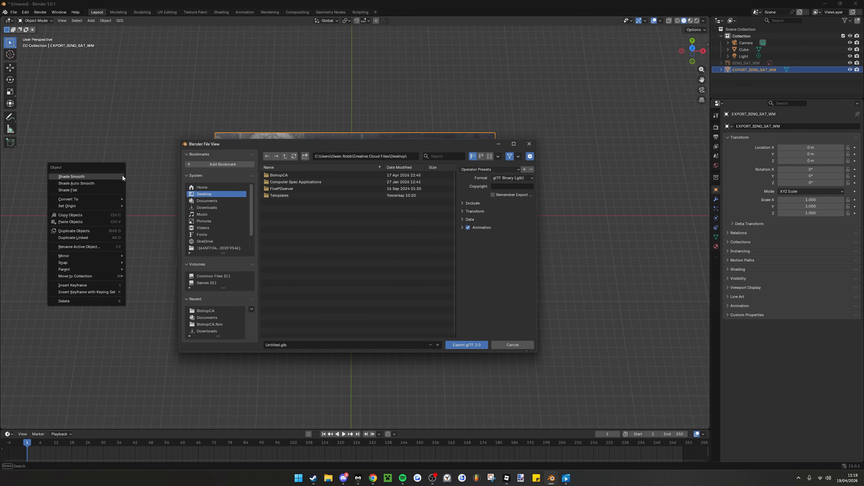
click(305, 157)
text(Chic)
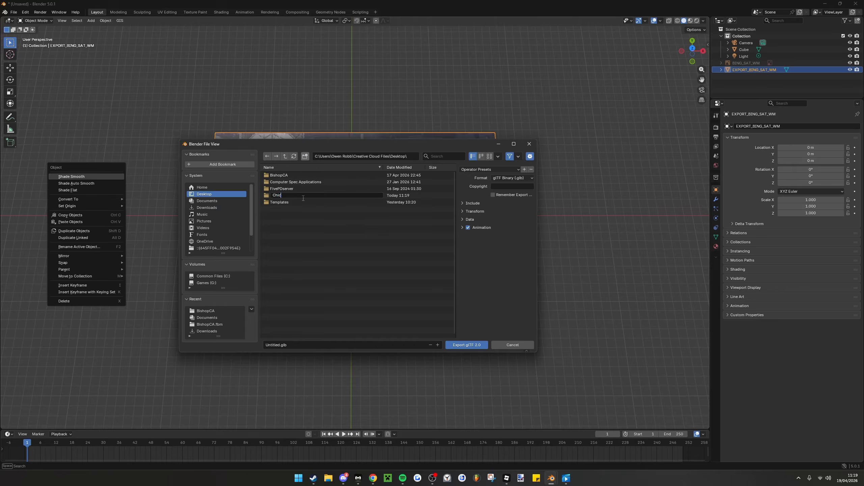
text(ago)
text(, I)
key(BackSpace)
key(BackSpace)
text(IL)
key(Return)
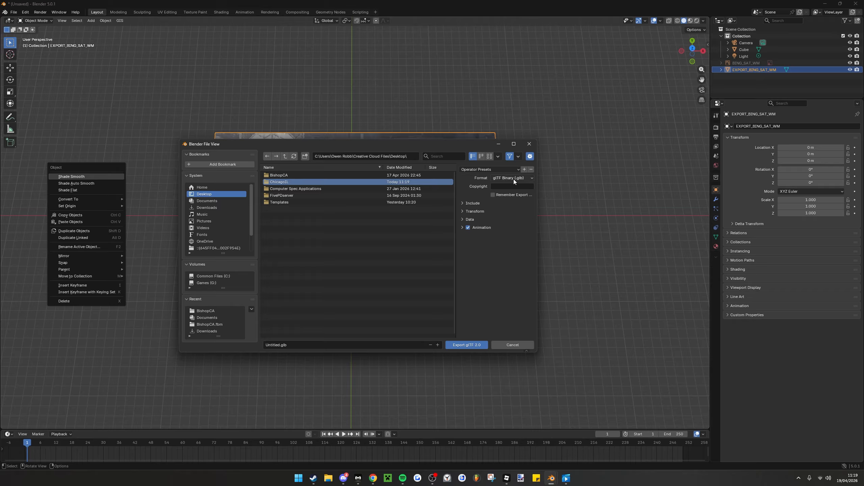
Expand the Include, Transform and Data settings of the glTF export and limit it to selected objects
click(462, 203)
click(462, 270)
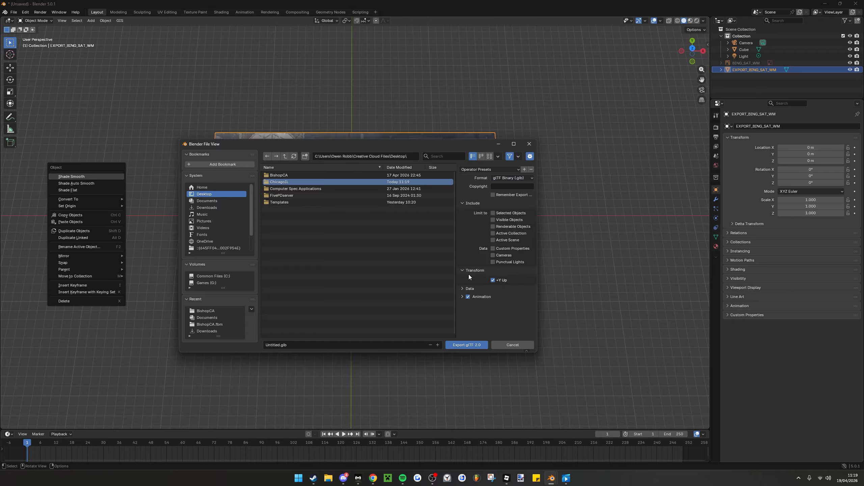
click(462, 289)
scroll(462, 289, down, 1)
scroll(463, 288, down, 1)
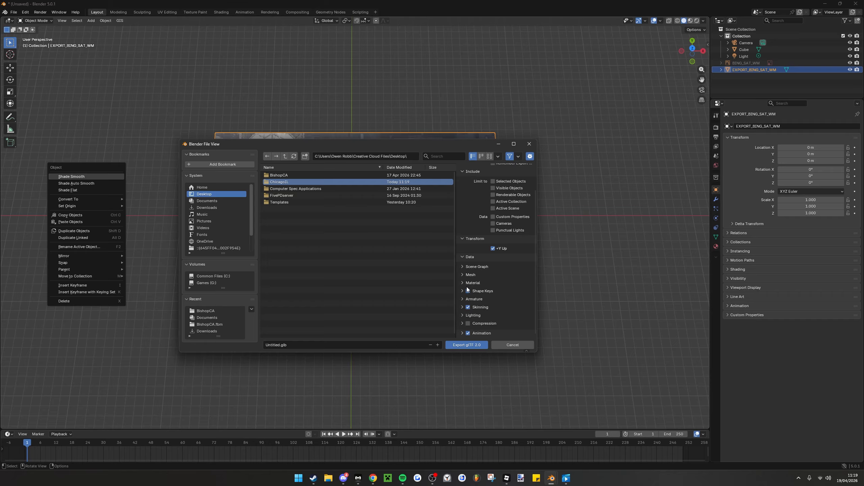
scroll(469, 285, up, 2)
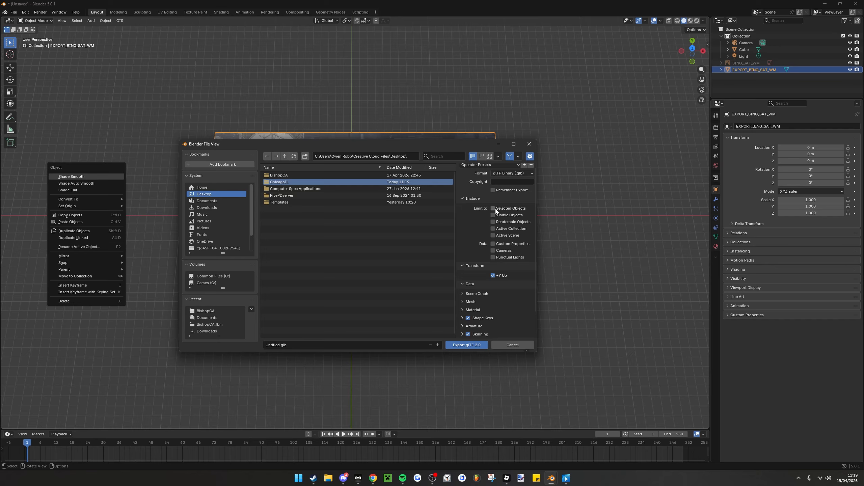
click(492, 209)
scroll(489, 269, down, 2)
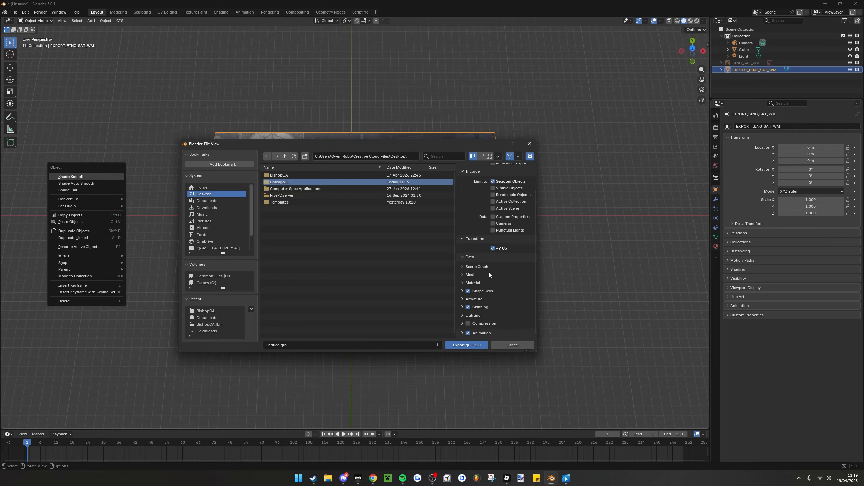
Export the selected plane as Chicago1.glb into the ChicagoIL folder
click(463, 258)
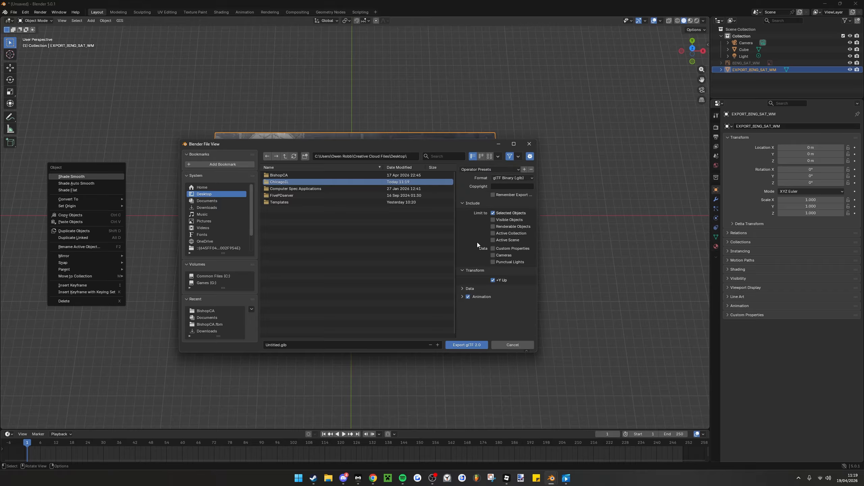
click(281, 346)
drag(282, 345, 250, 337)
text(Chicago1.)
click(460, 346)
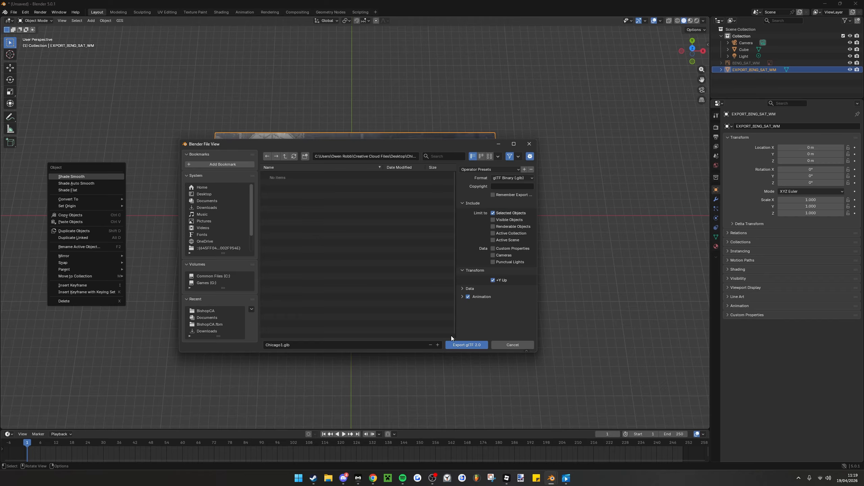
click(454, 346)
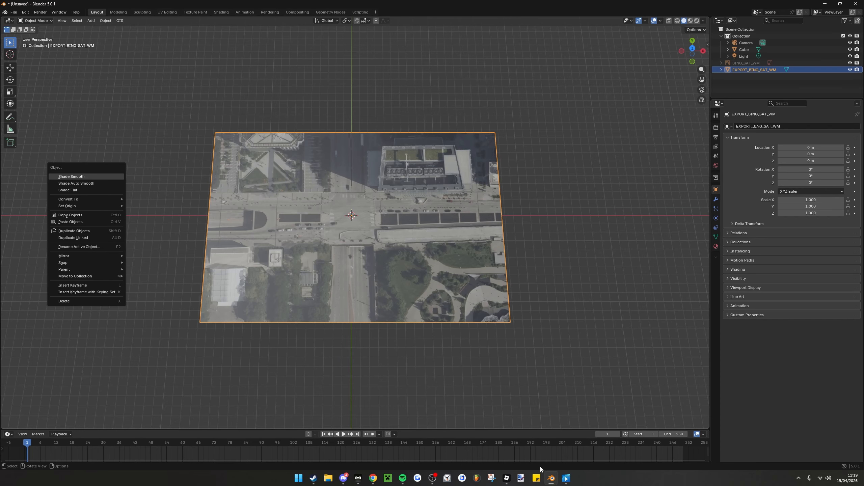
Switch to the Place1 baseplate project in Roblox Studio and close its Toolbox
mouse_move(509, 480)
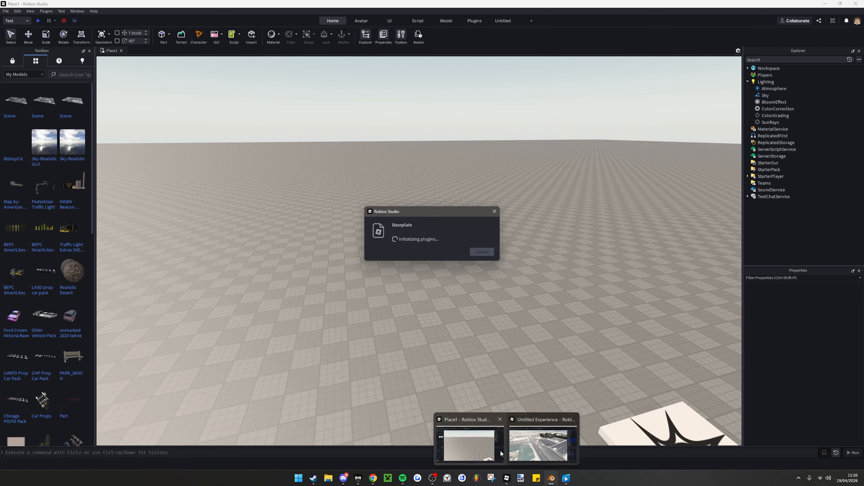
click(501, 453)
click(90, 50)
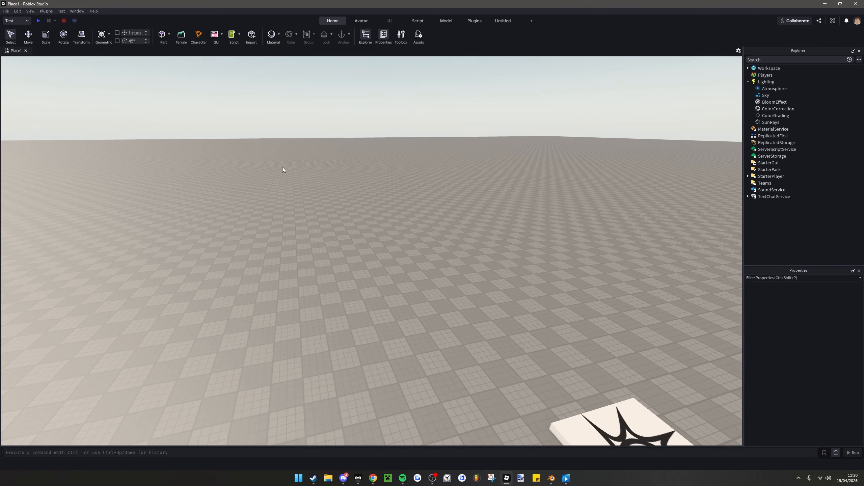
Delete the SpawnLocation from the baseplate
right_drag(283, 167, 282, 167)
scroll(282, 168, down, 5)
right_drag(351, 175, 351, 176)
click(511, 216)
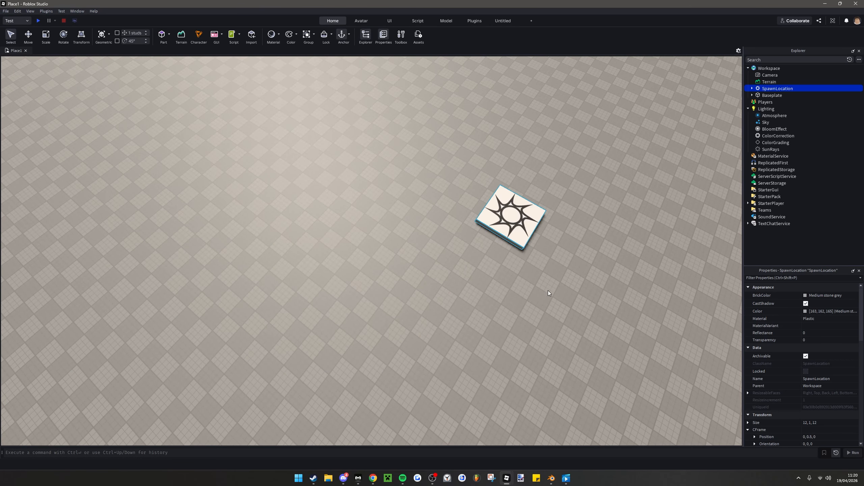
key(Delete)
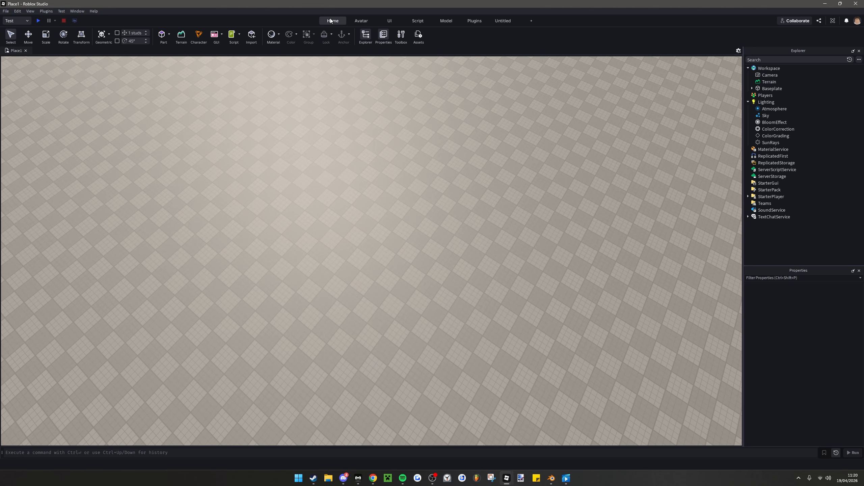
right_drag(341, 187, 342, 187)
Import Chicago1.glb from the ChicagoIL folder on the Desktop with the Studio Default settings
click(251, 36)
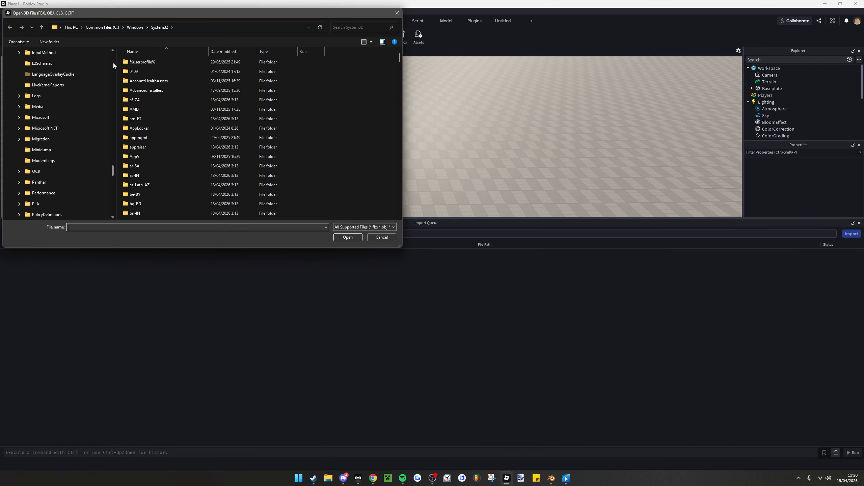
scroll(115, 57, up, 15)
scroll(114, 58, up, 20)
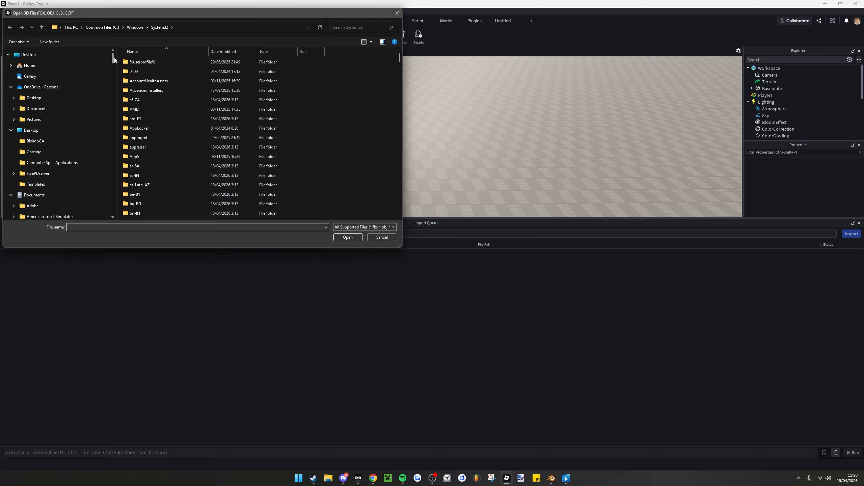
click(66, 152)
click(171, 63)
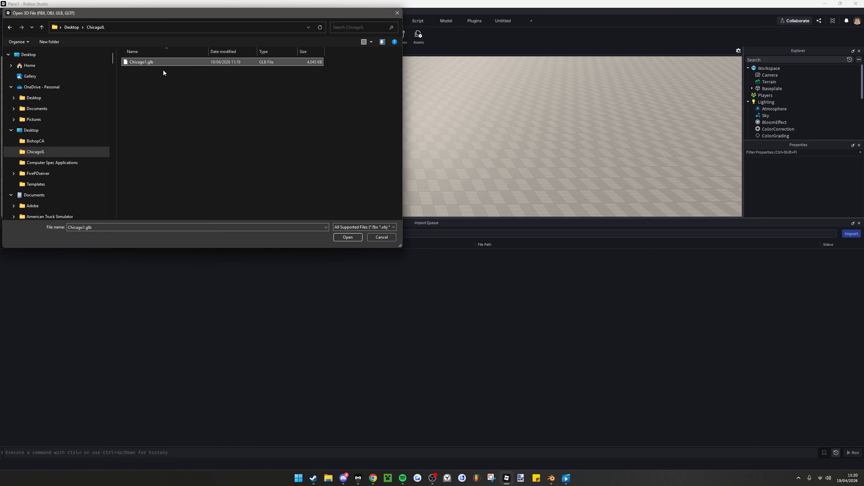
click(348, 237)
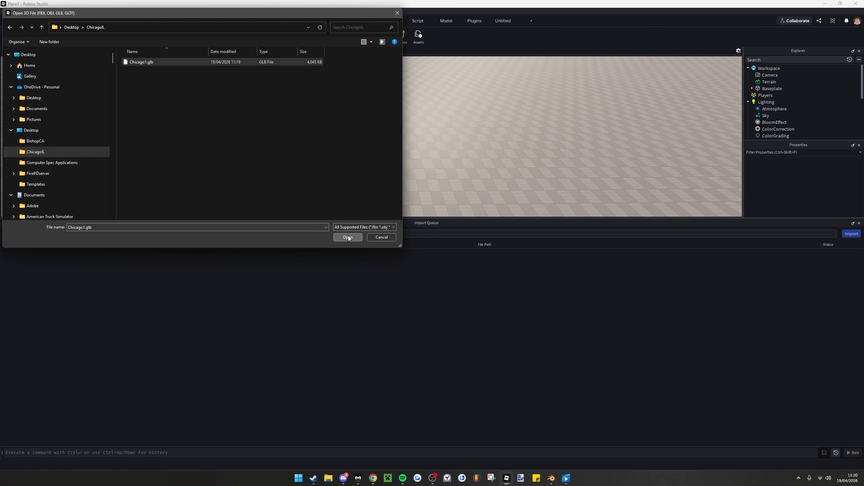
right_drag(369, 185, 435, 213)
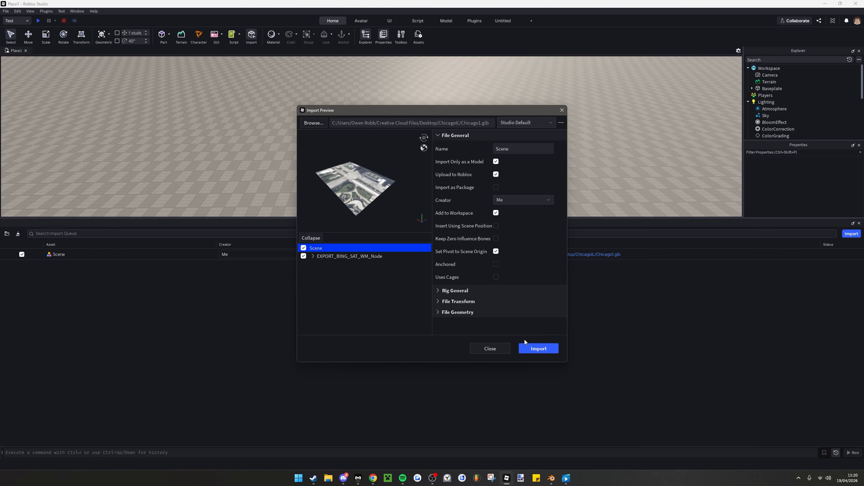
click(535, 348)
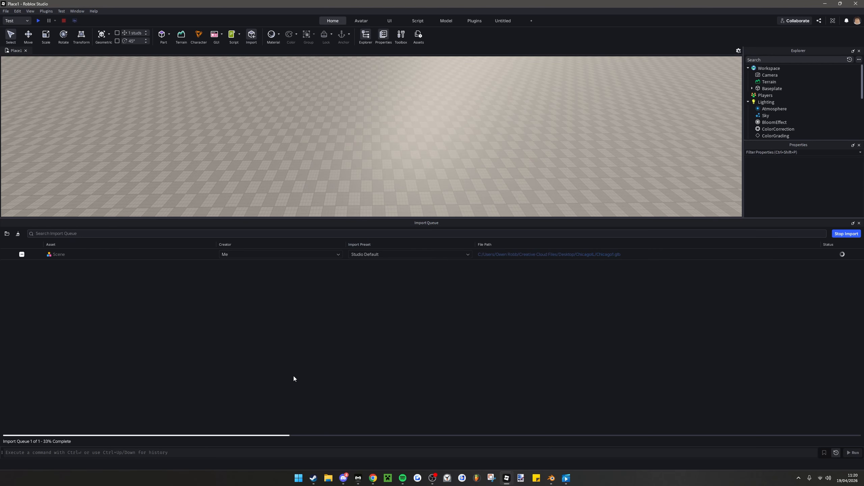
Select the Lighting service and collapse its list of children in the Explorer
click(763, 102)
scroll(749, 88, down, 1)
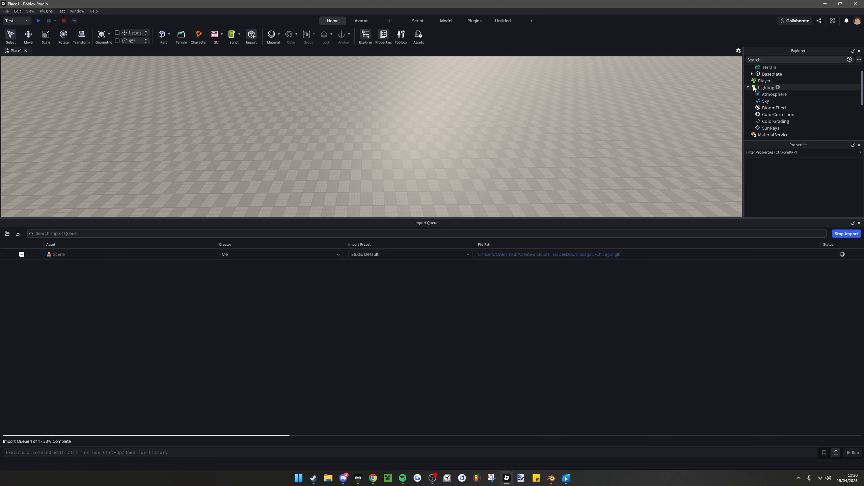
click(749, 88)
scroll(777, 94, up, 2)
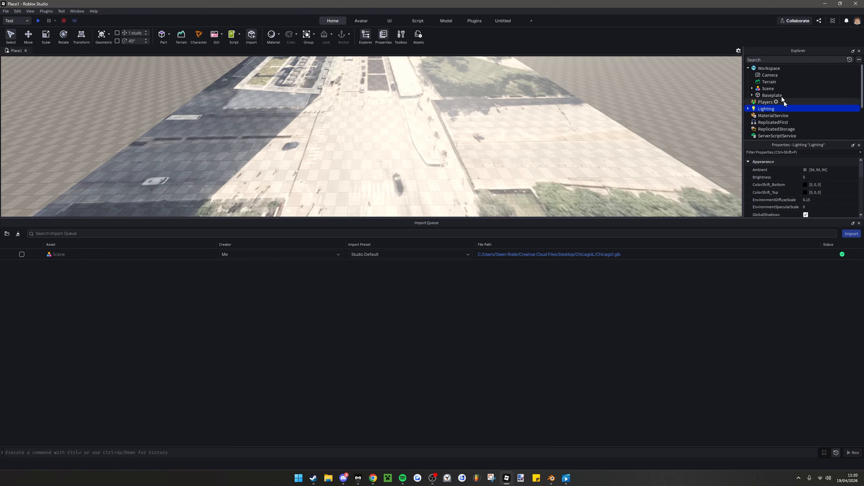
Close the Import Queue and raise the imported Scene model to a height of about 14 studs above the baseplate
click(768, 88)
click(859, 223)
scroll(484, 177, down, 5)
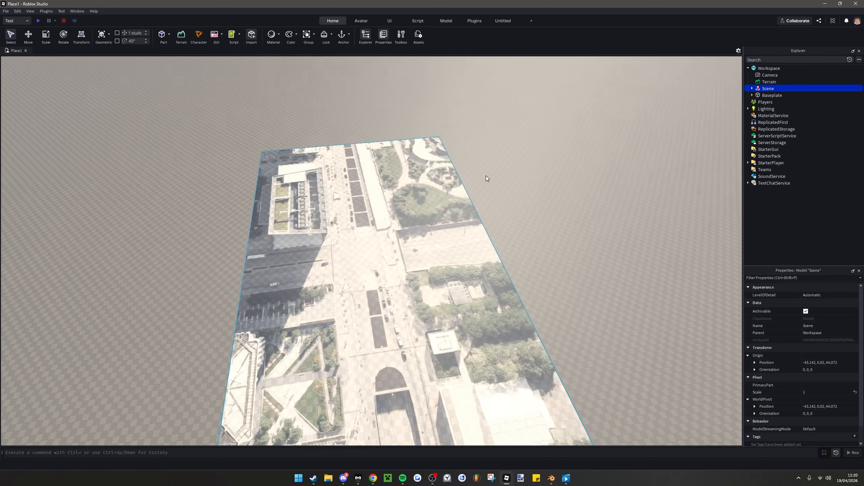
right_drag(484, 177, 485, 177)
scroll(485, 178, up, 3)
drag(388, 219, 458, 212)
click(31, 35)
drag(318, 112, 315, 100)
right_drag(315, 100, 361, 78)
key(a)
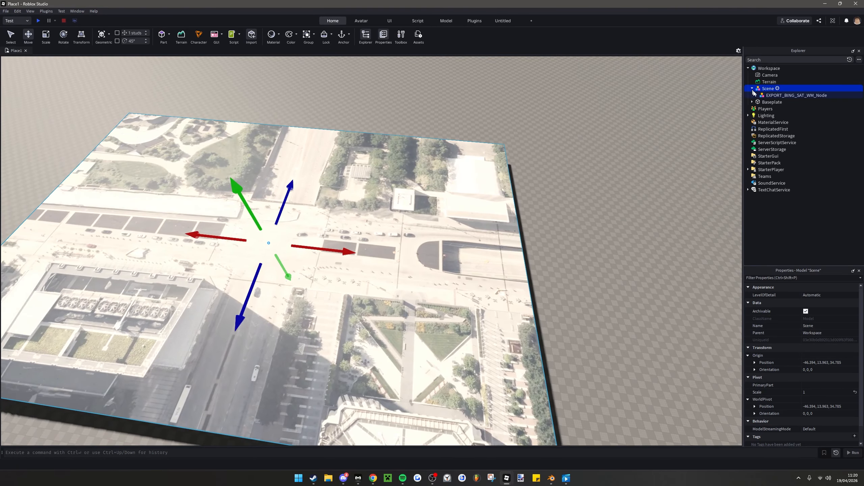
Test the EXPORT_BING_SAT_WM mesh at transparency 1, restore it to 0 and deselect the mesh
click(756, 94)
click(767, 103)
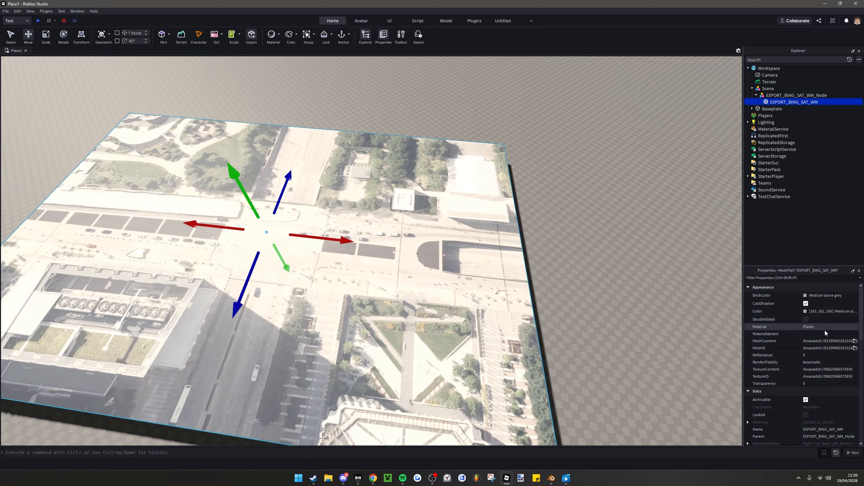
click(829, 384)
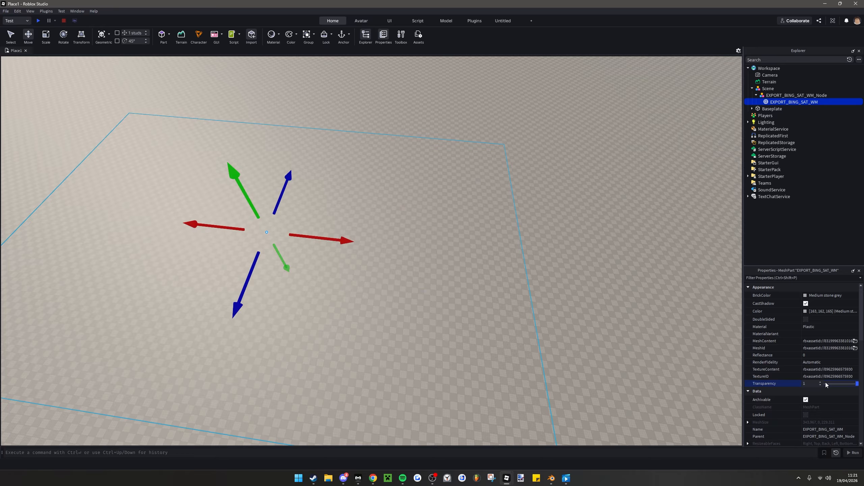
drag(851, 388, 816, 383)
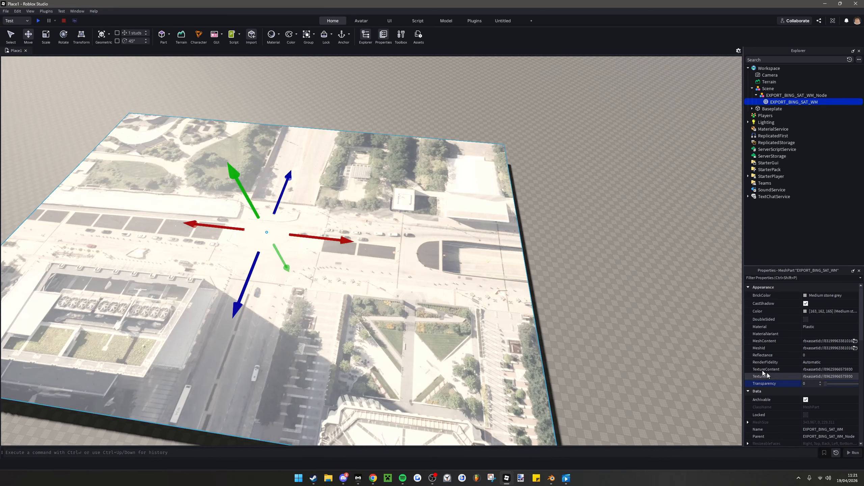
click(679, 311)
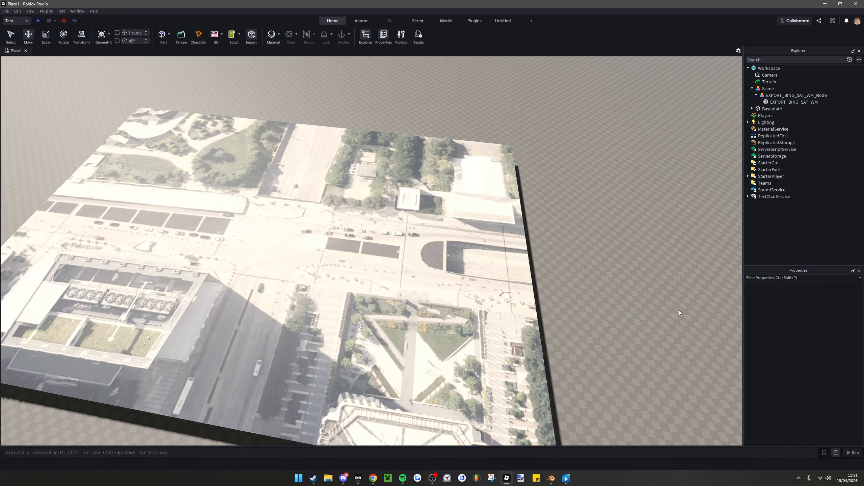
Insert the PlayerMeasurement model from My Models onto the empty baseplate beside the satellite terrain
right_drag(679, 311, 398, 72)
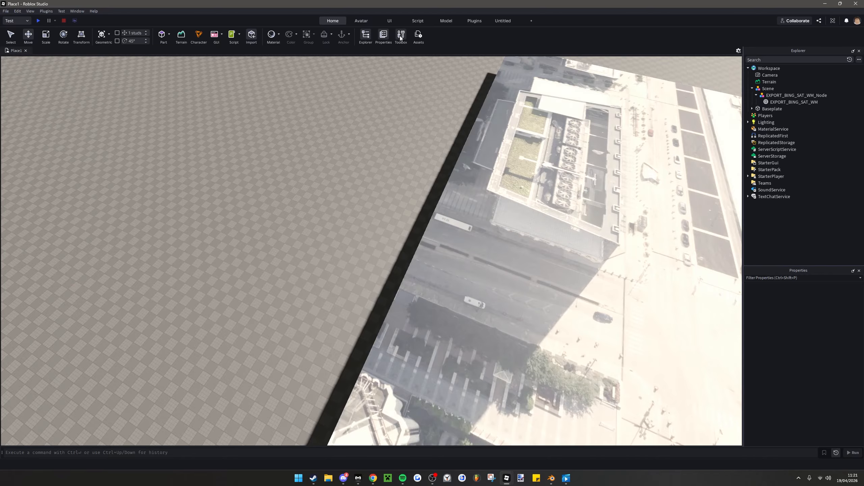
click(401, 38)
right_drag(371, 166, 163, 120)
scroll(48, 186, down, 11)
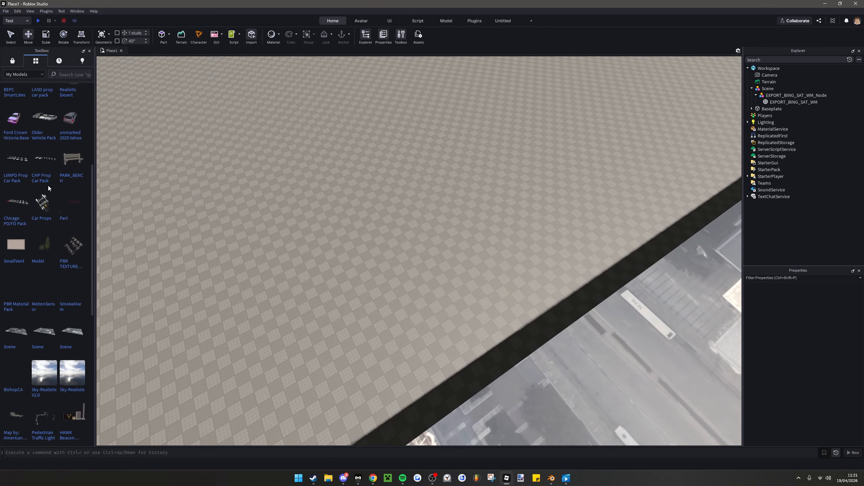
scroll(44, 187, down, 3)
right_drag(162, 221, 169, 240)
key(w)
key(a)
scroll(12, 233, down, 10)
scroll(40, 250, down, 3)
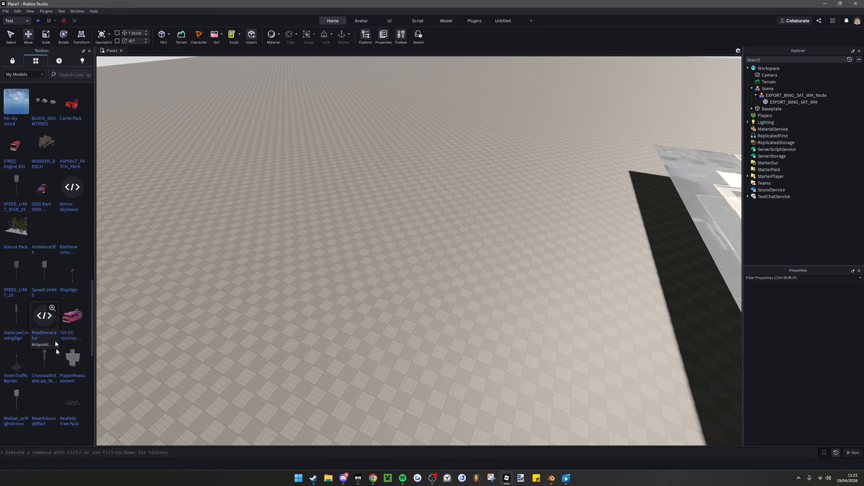
drag(70, 360, 320, 273)
scroll(58, 311, down, 3)
key(f)
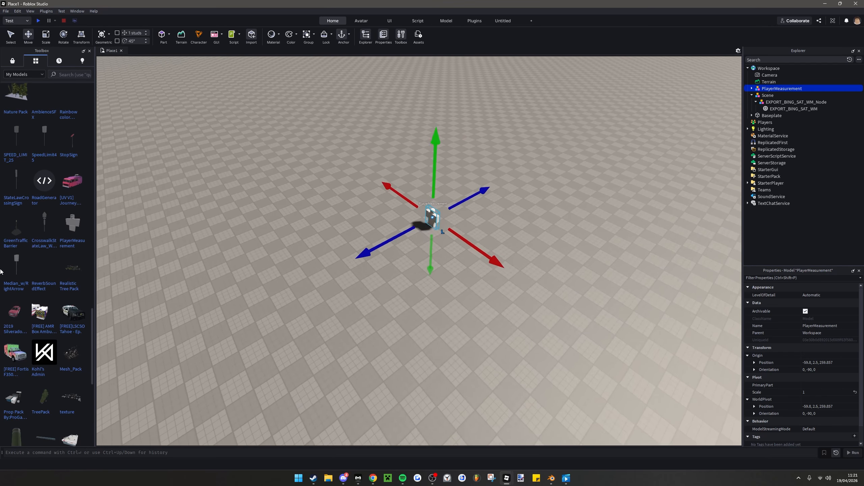
Find the Chicago PD/FD Pack among the saved models and place it on the baseplate near PlayerMeasurement
scroll(46, 289, down, 4)
scroll(46, 289, down, 4)
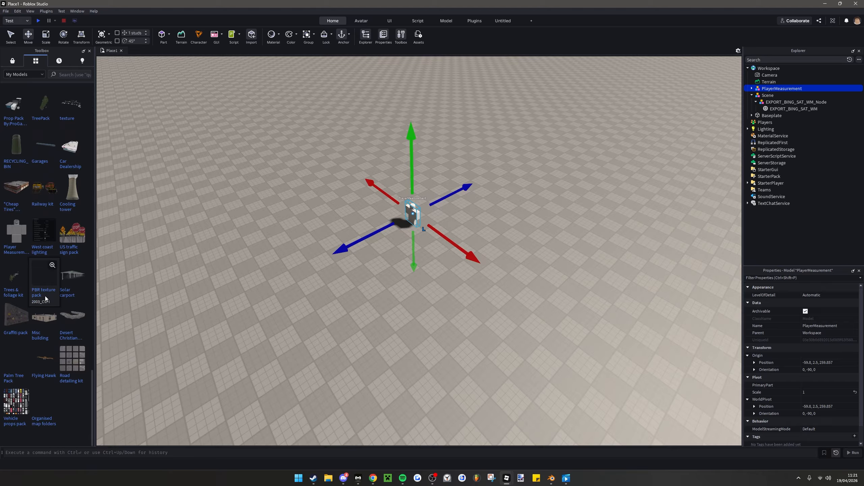
scroll(45, 310, up, 10)
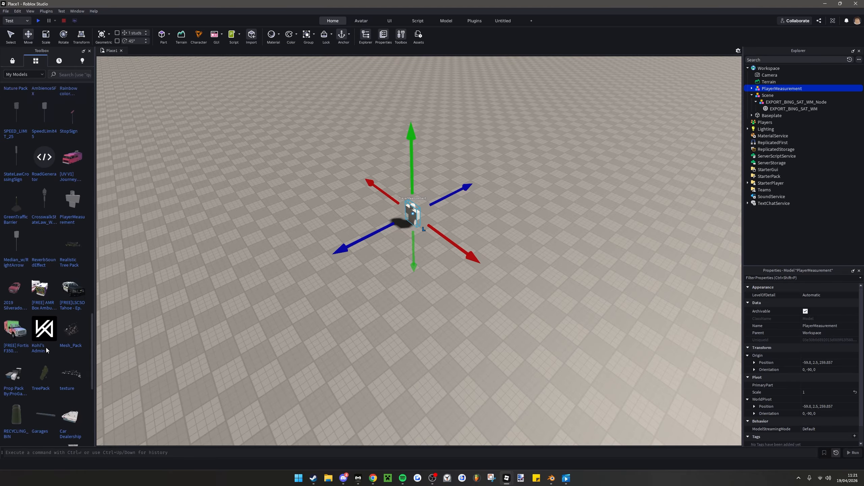
scroll(39, 359, up, 10)
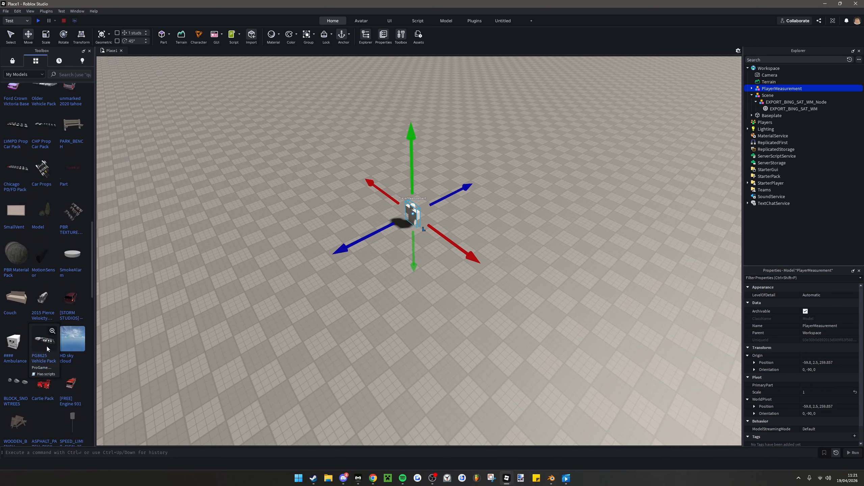
scroll(47, 284, up, 2)
right_drag(235, 251, 170, 244)
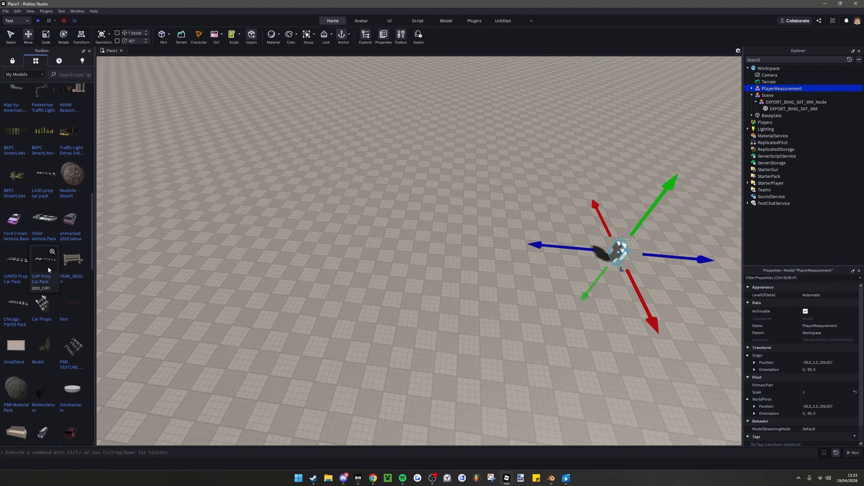
scroll(48, 268, up, 5)
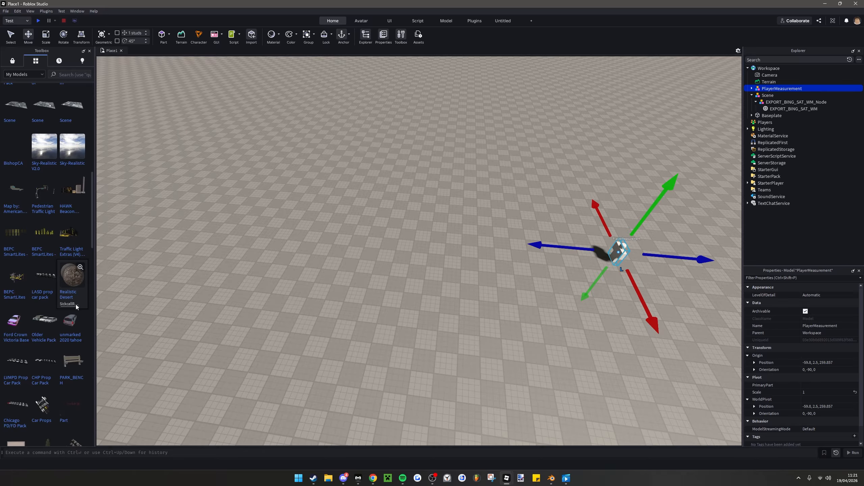
scroll(75, 306, down, 3)
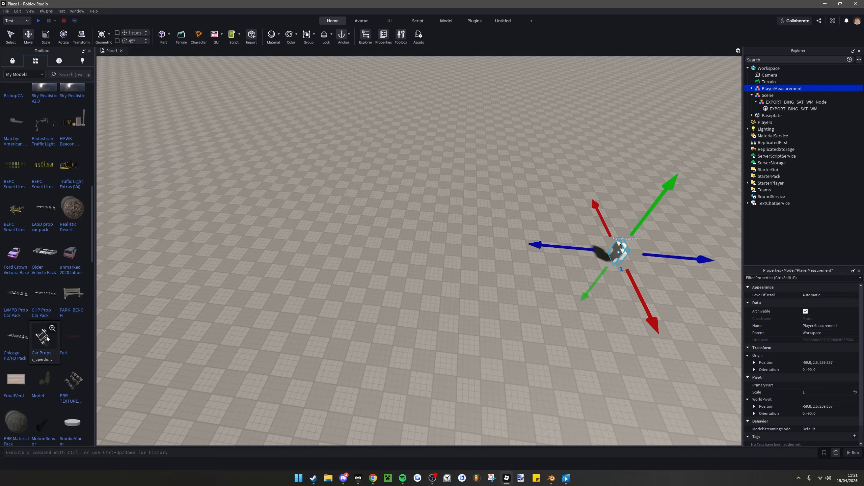
drag(19, 343, 335, 230)
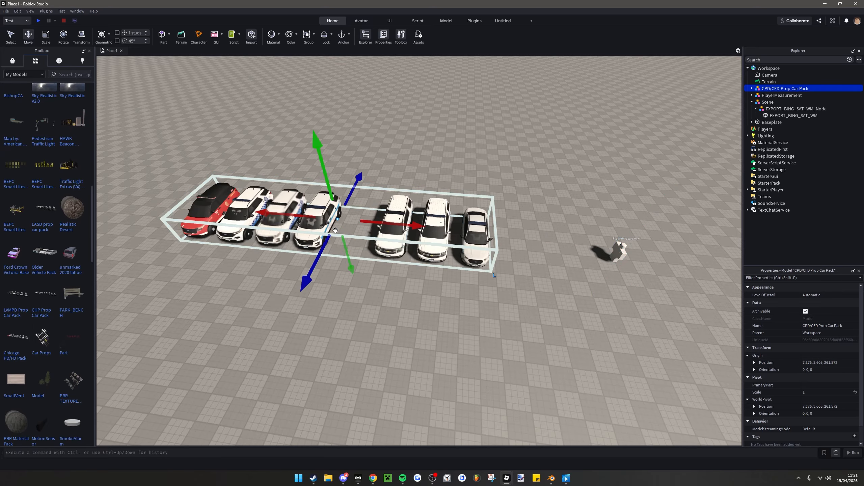
Ungroup the CPD/CFD Prop Car Pack into individual vehicles and clear the selection
key(ctrl+u)
click(369, 355)
right_drag(392, 288, 377, 286)
scroll(376, 273, up, 3)
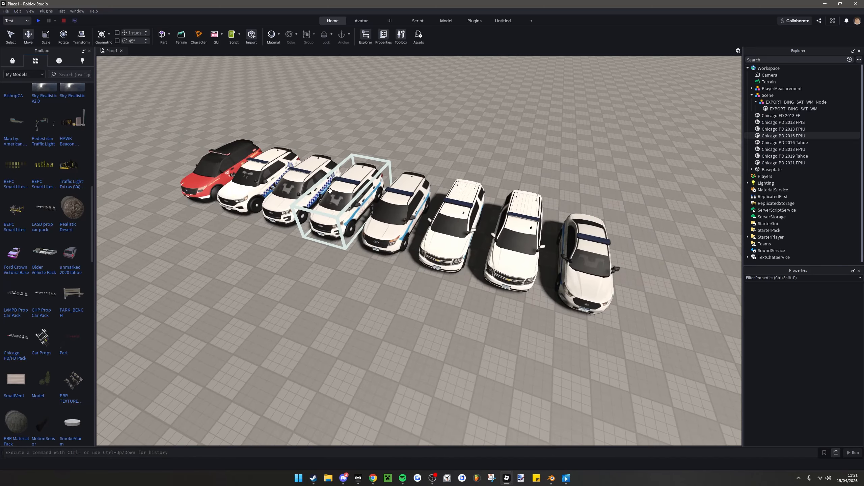
Move the PlayerMeasurement figure right beside a Chicago police SUV as a size comparison
key(d)
drag(330, 190, 531, 335)
right_drag(523, 351, 518, 362)
key(d)
key(w)
drag(445, 334, 413, 329)
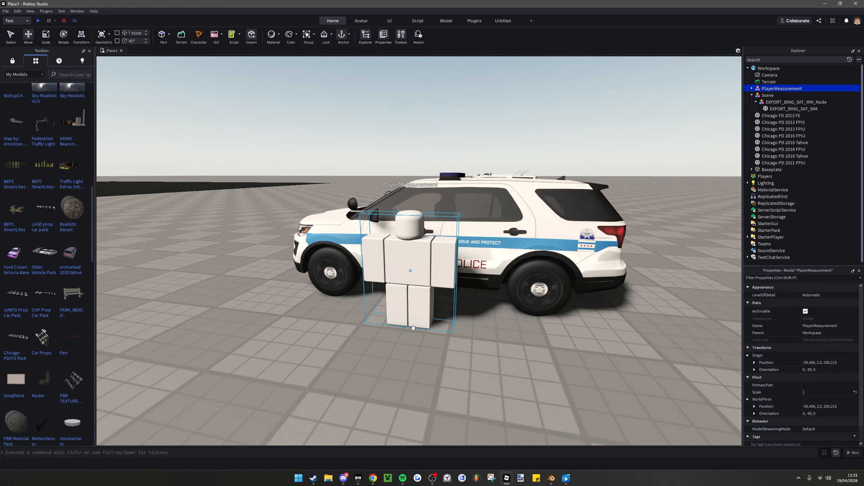
scroll(414, 316, down, 3)
shift+click(476, 232)
scroll(483, 224, up, 3)
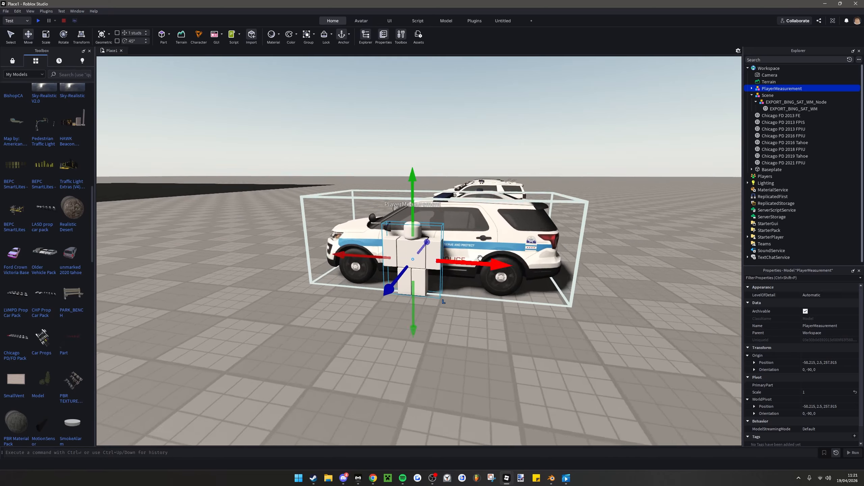
Add the Chicago PD 2016 FPIU to the selection and move it together with PlayerMeasurement onto the street of the satellite terrain
click(490, 216)
drag(490, 215, 419, 284)
right_drag(490, 215, 419, 284)
key(e)
drag(419, 285, 393, 347)
right_drag(392, 340, 393, 348)
drag(393, 347, 397, 373)
right_drag(393, 347, 396, 373)
drag(396, 373, 468, 301)
right_drag(397, 373, 468, 301)
key(s)
drag(468, 302, 442, 254)
right_drag(468, 301, 443, 253)
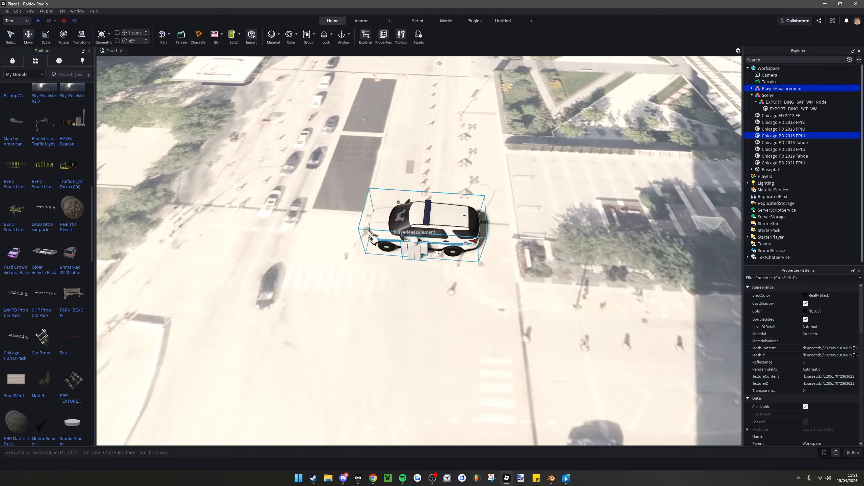
Rotate the SUV and player figure to face along the street and position them near the cars printed on the terrain
drag(443, 253, 456, 246)
right_drag(442, 254, 462, 247)
key(ctrl+r)
key(a)
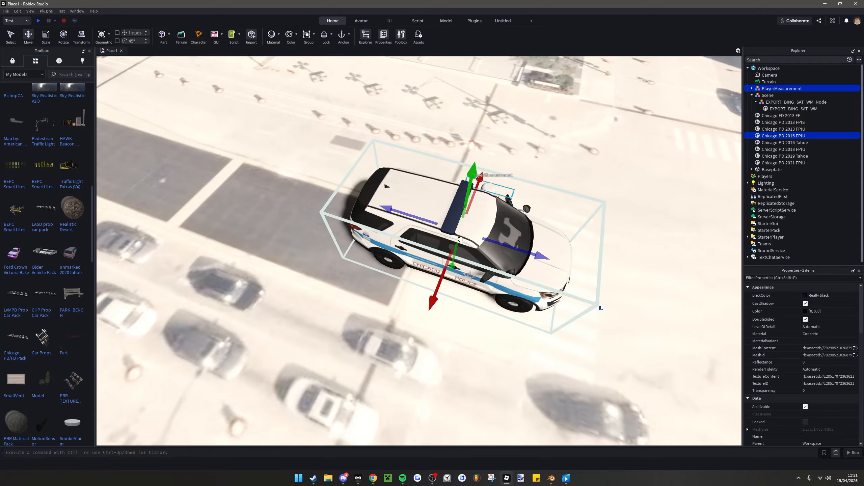
drag(461, 248, 391, 324)
right_drag(391, 324, 368, 310)
key(w)
key(s)
key(s)
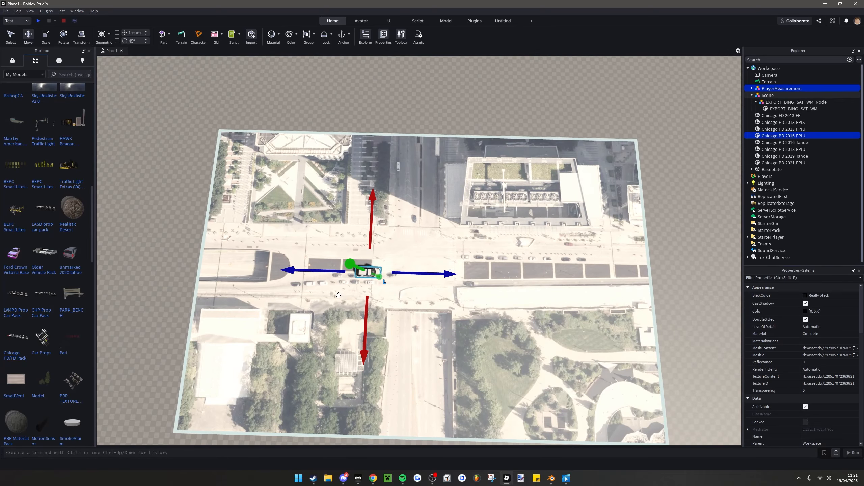
Ready the terrain mesh for scaling and delete the spare Chicago PD/FD vehicles beside the terrain, keeping only the 2016 FPIU
click(293, 242)
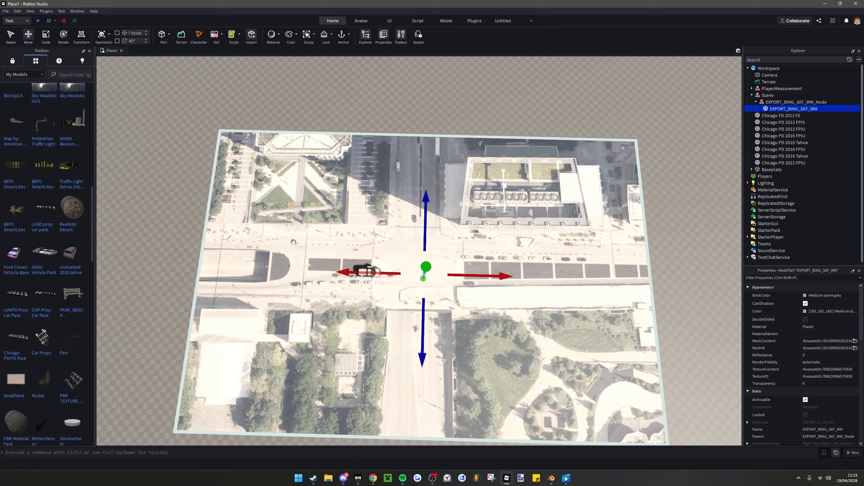
click(44, 38)
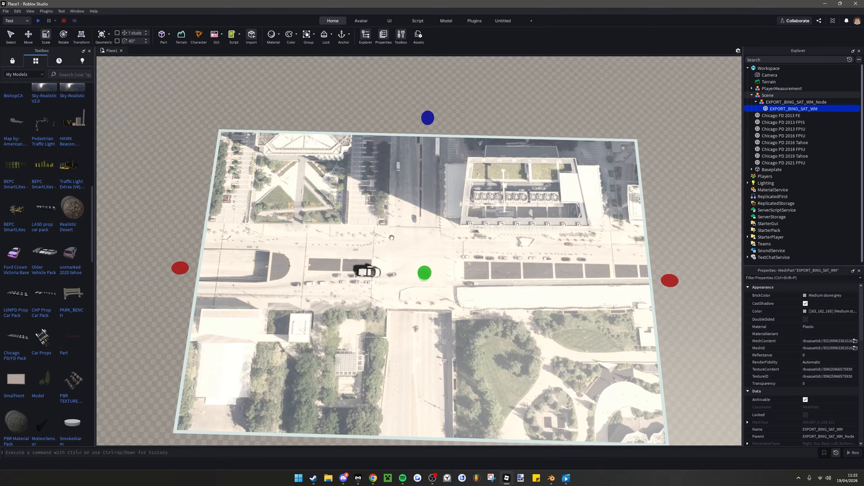
right_drag(503, 206, 453, 205)
scroll(503, 205, down, 4)
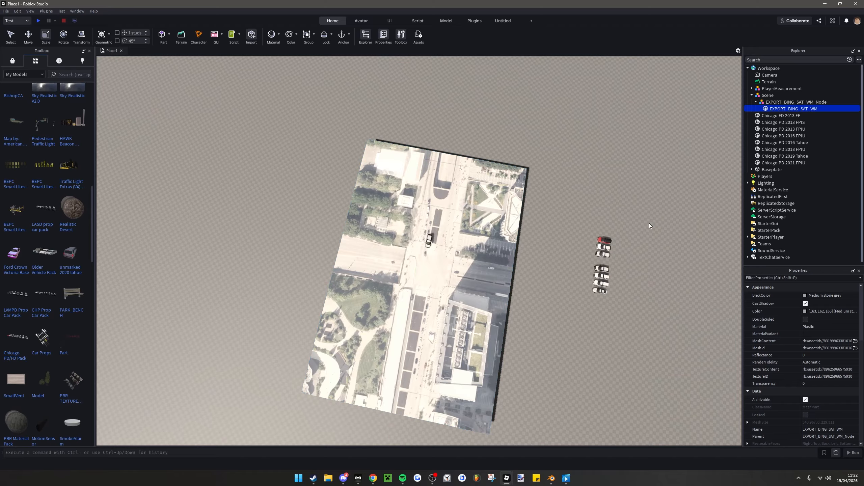
drag(648, 226, 590, 296)
key(Delete)
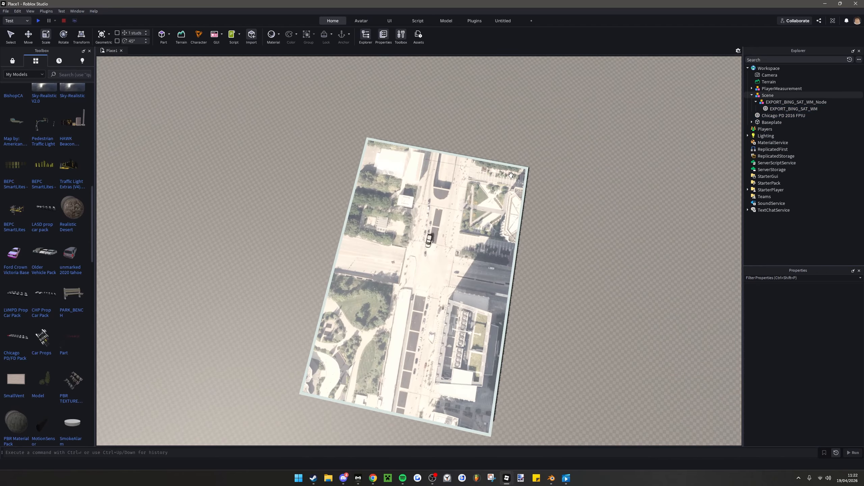
Scale up the EXPORT_BING_SAT_WM terrain mesh and compare its printed cars with the police SUV
click(500, 181)
right_drag(497, 250, 496, 250)
drag(485, 274, 705, 144)
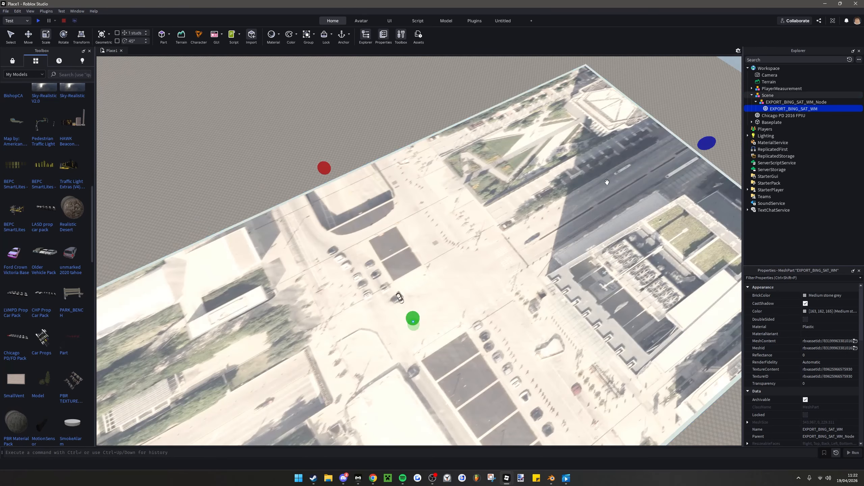
right_drag(564, 181, 535, 162)
drag(500, 162, 503, 152)
right_drag(490, 204, 490, 204)
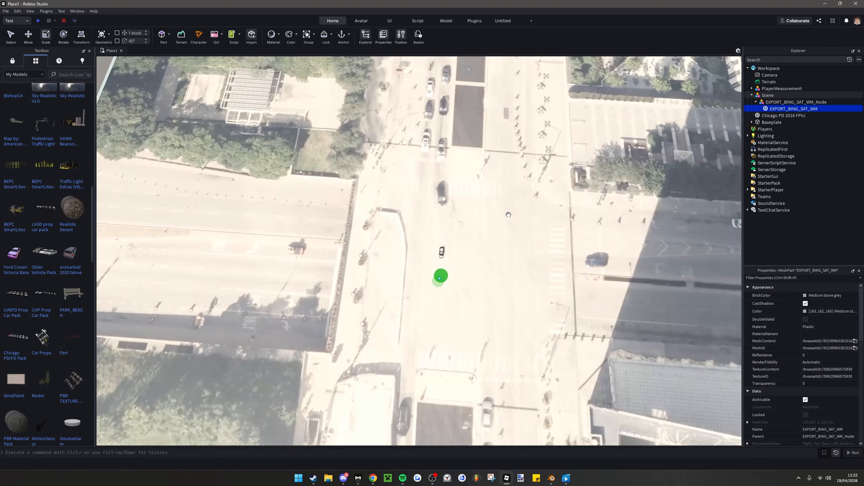
scroll(461, 239, up, 3)
right_drag(446, 248, 446, 248)
scroll(446, 247, up, 8)
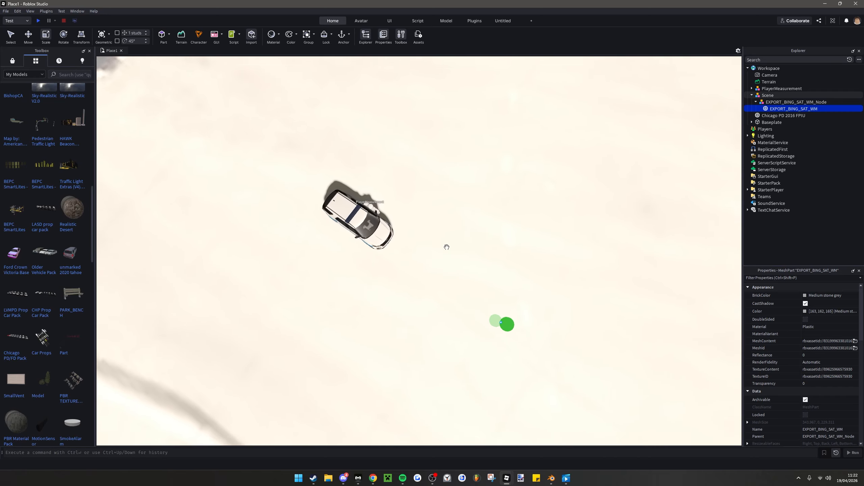
Select the SUV with PlayerMeasurement and move both over the single dark car printed at the intersection
click(381, 193)
ctrl+click(359, 201)
right_drag(360, 170, 360, 170)
key(f)
scroll(388, 245, down, 10)
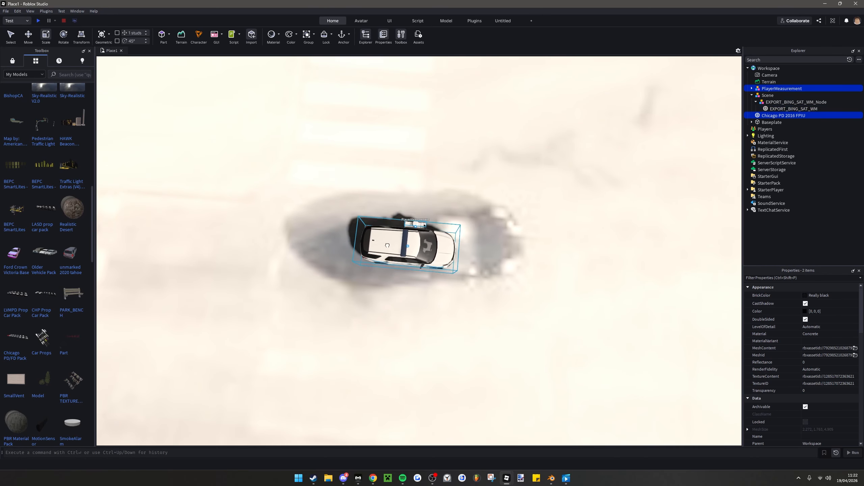
scroll(381, 237, down, 1)
Move the SUV and player figure onto a printed car in the queue beside the dark median blocks and compare their sizes
drag(381, 238, 350, 239)
right_drag(350, 239, 350, 239)
drag(350, 239, 350, 239)
right_drag(350, 239, 350, 239)
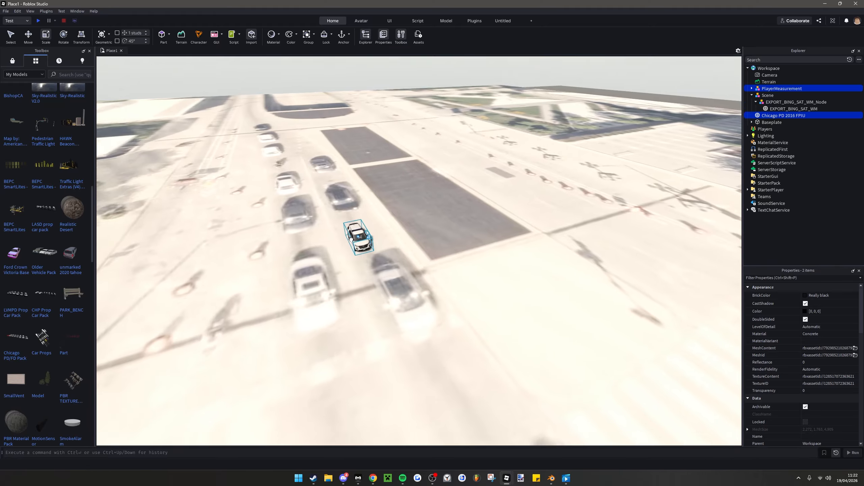
drag(351, 239, 350, 239)
right_drag(350, 239, 350, 238)
key(f)
right_drag(424, 268, 424, 268)
scroll(425, 269, down, 5)
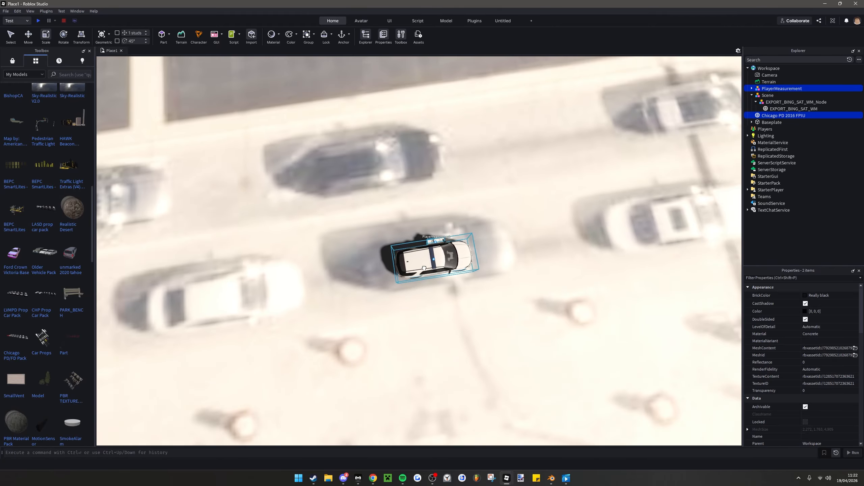
scroll(429, 266, down, 12)
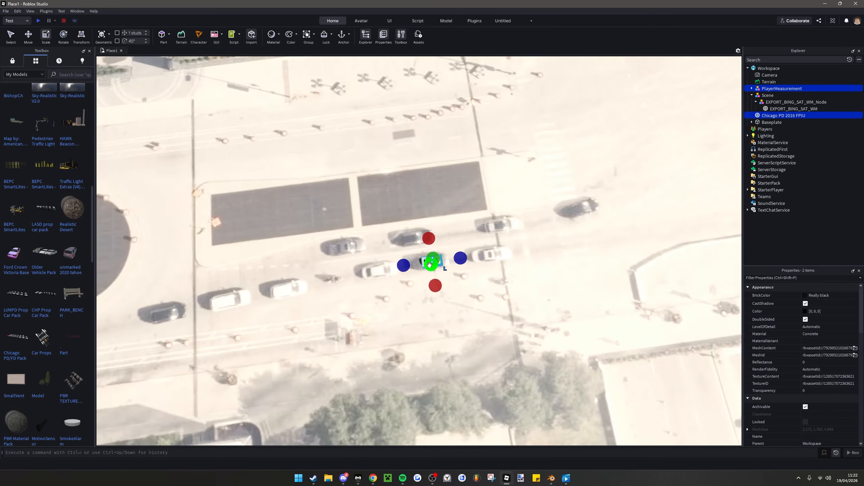
Scale the EXPORT_BING_SAT_WM terrain mesh down slightly to bring its printed cars closer to the SUV's size
click(145, 170)
right_drag(144, 170, 144, 169)
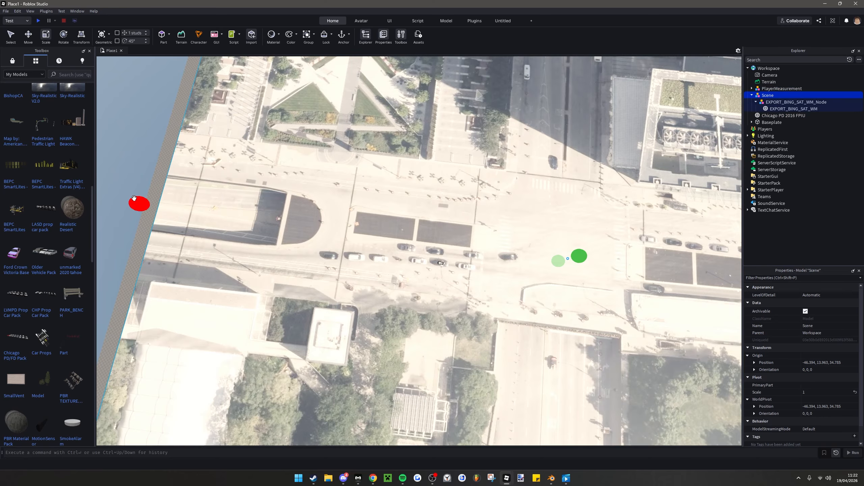
click(159, 204)
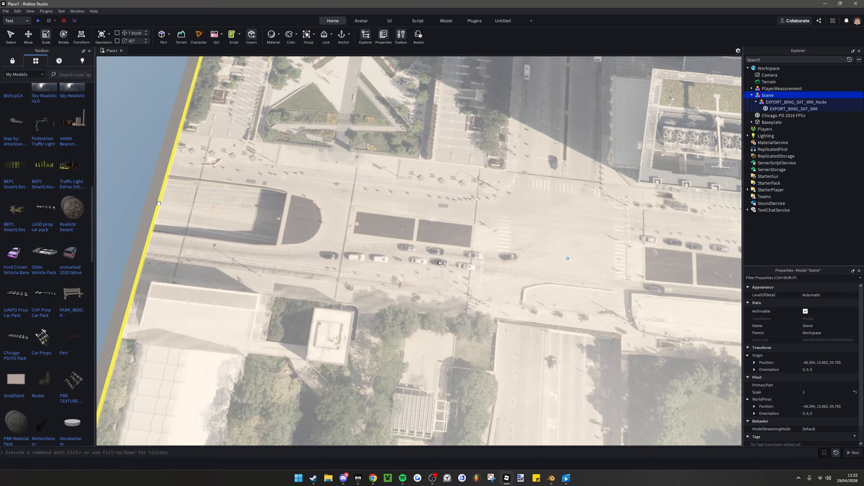
right_drag(332, 233, 332, 233)
alt+click(332, 232)
drag(166, 224, 275, 281)
right_drag(275, 281, 275, 281)
drag(621, 94, 569, 171)
right_drag(567, 172, 568, 171)
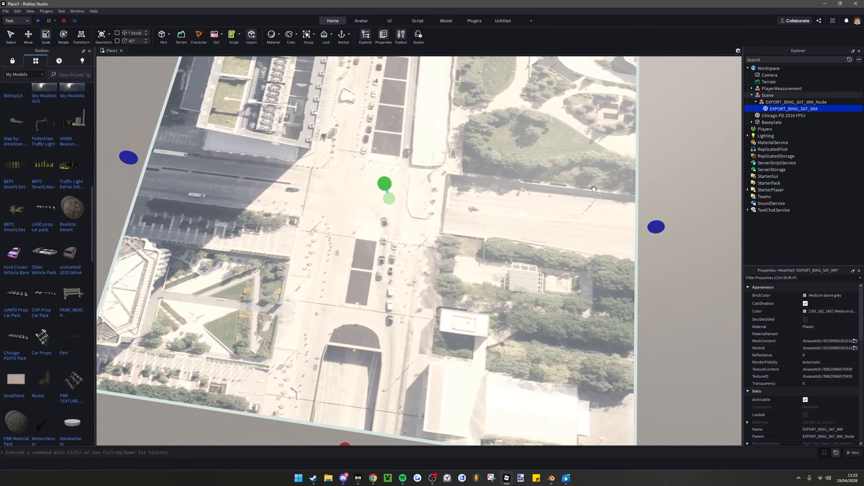
ctrl+drag(652, 230, 600, 228)
scroll(370, 238, up, 1)
Shift the terrain mesh slightly sideways so a printed car in the queue lies beneath the SUV
click(29, 36)
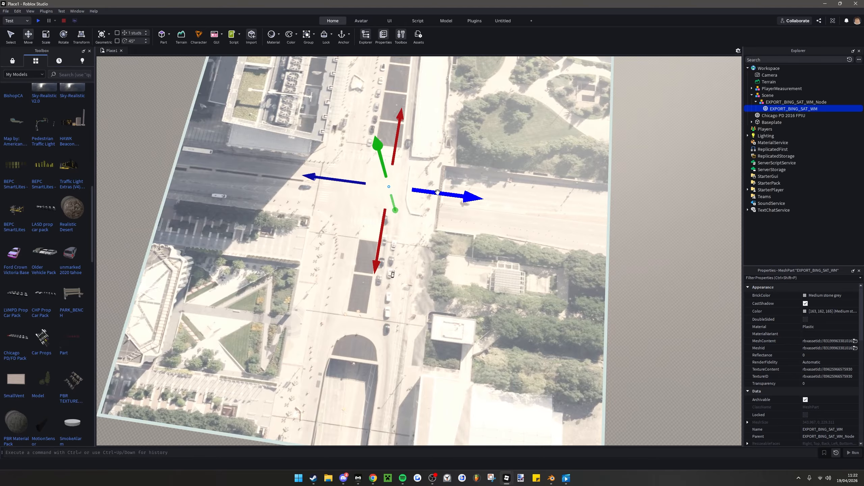
drag(438, 192, 440, 195)
scroll(404, 287, up, 10)
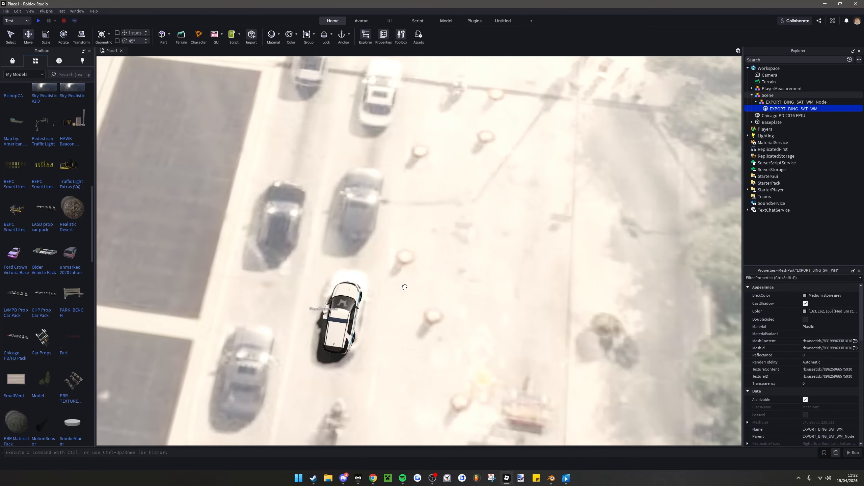
scroll(404, 287, down, 10)
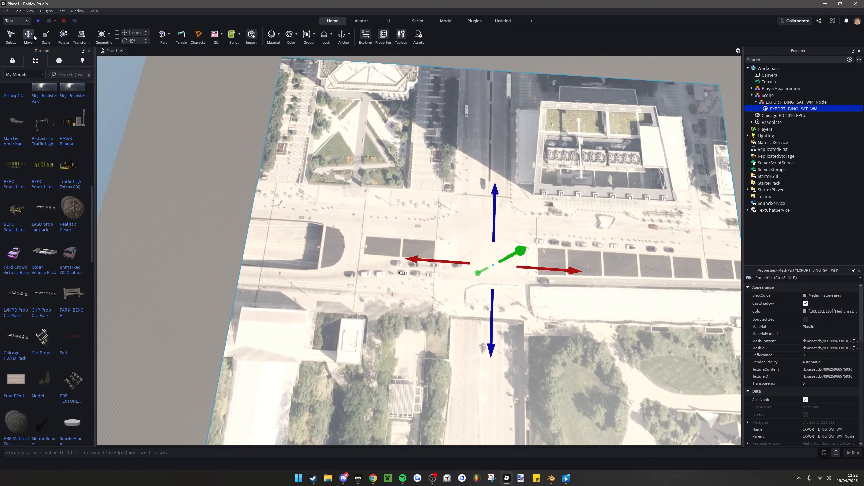
Fine-tune the scale of the EXPORT_BING_SAT_WM terrain mesh against the reference SUV
click(46, 36)
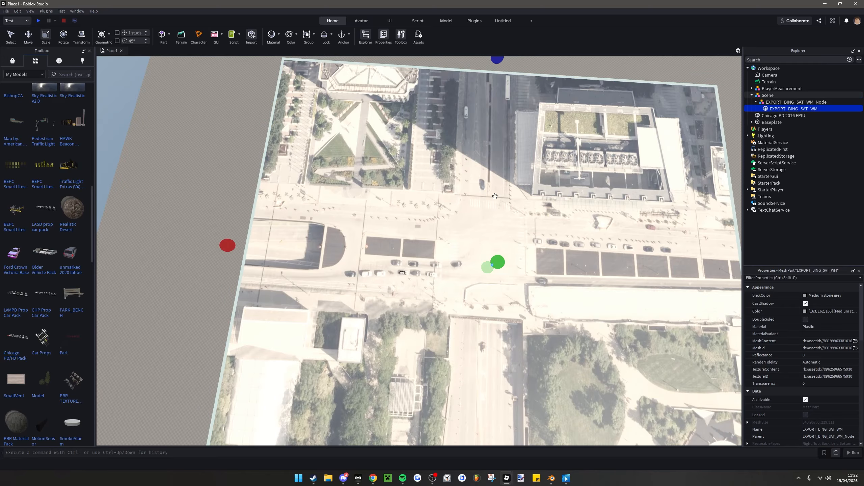
right_drag(613, 218, 695, 220)
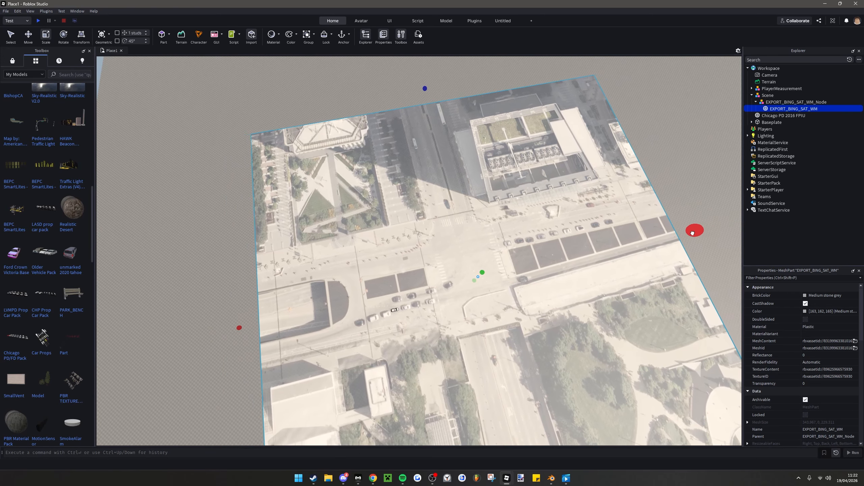
scroll(443, 334, up, 10)
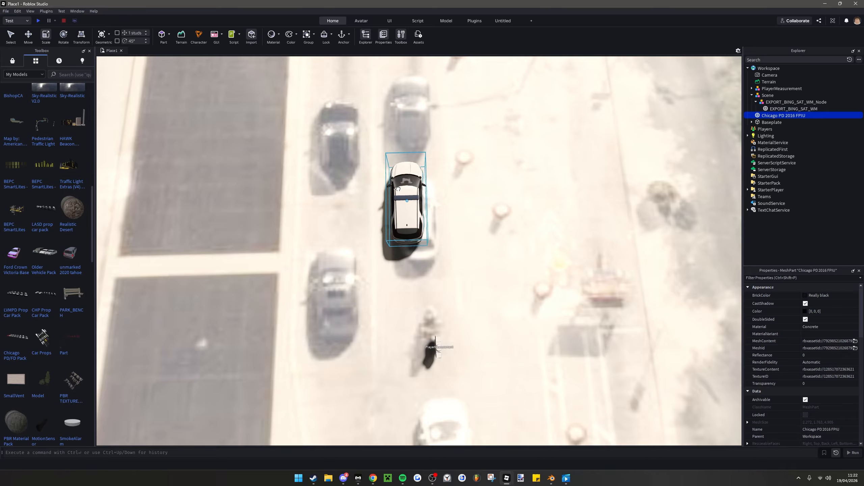
Move the Chicago PD 2016 FPIU alone over and beside the neighbouring printed cars to check the terrain's scale
right_drag(407, 210, 423, 239)
scroll(434, 262, down, 4)
scroll(422, 240, up, 3)
click(430, 201)
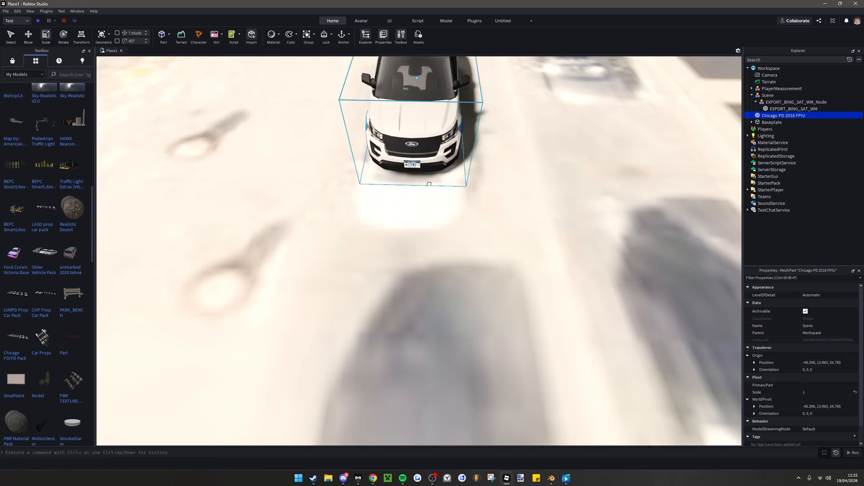
drag(429, 184, 468, 218)
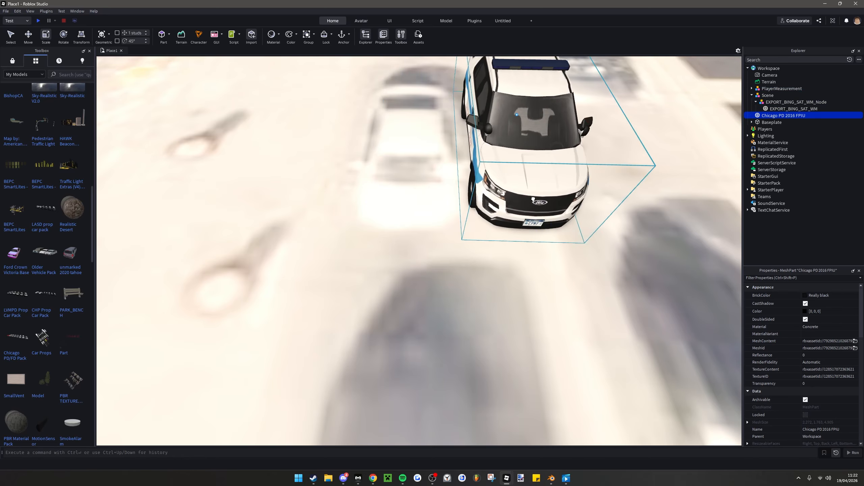
key(a)
right_drag(400, 230, 578, 212)
key(s)
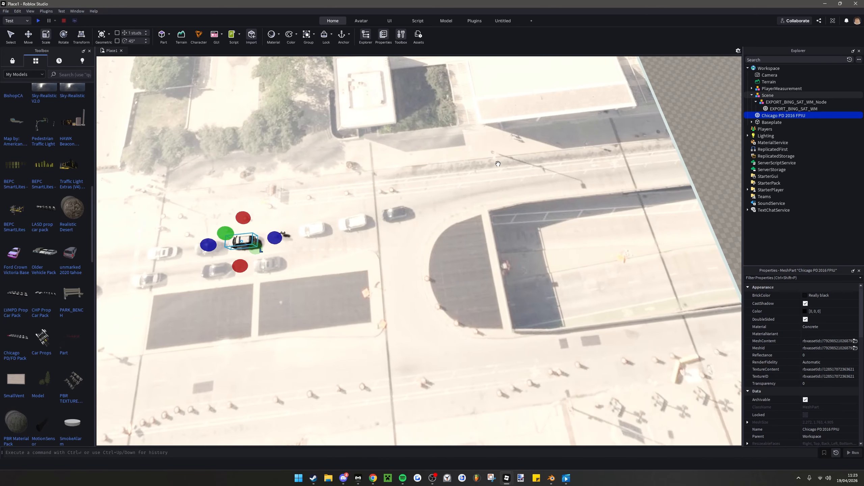
Clear the selection, close the Toolbox to widen the viewport, and look over the resized terrain
right_drag(498, 163, 449, 184)
key(w)
key(s)
click(507, 132)
right_drag(506, 132, 506, 132)
key(a)
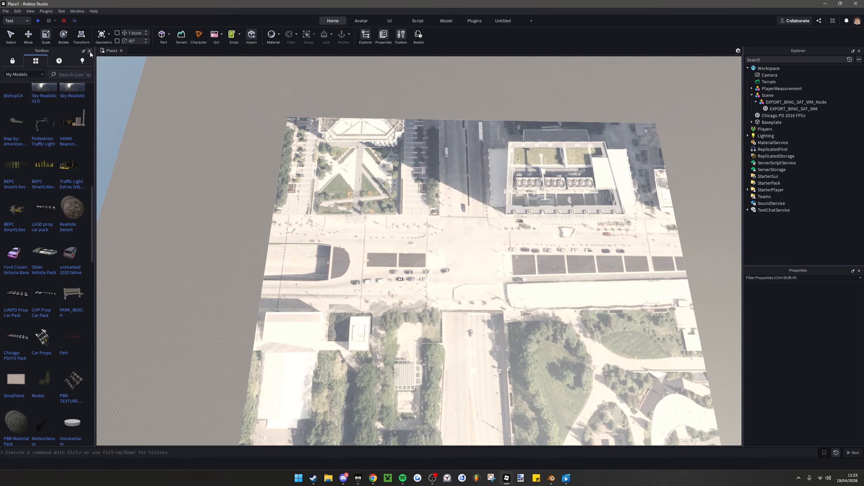
click(90, 51)
right_drag(200, 141, 268, 168)
scroll(256, 172, up, 1)
scroll(256, 172, up, 3)
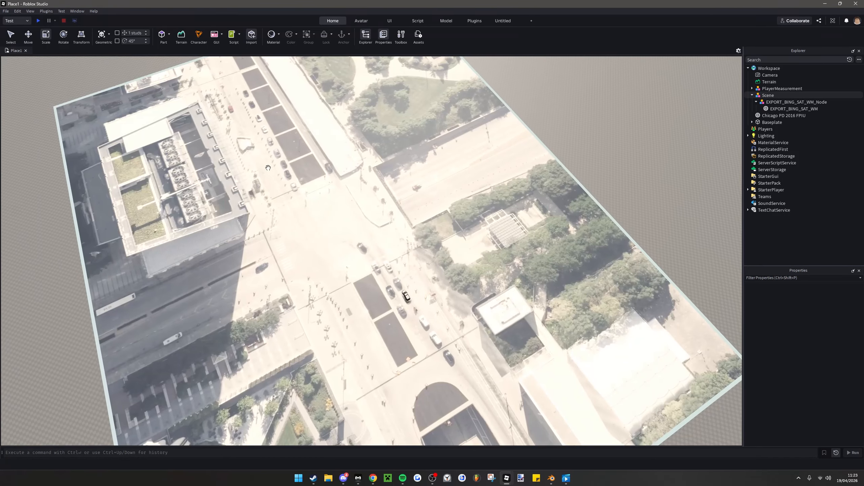
key(a)
scroll(268, 168, up, 1)
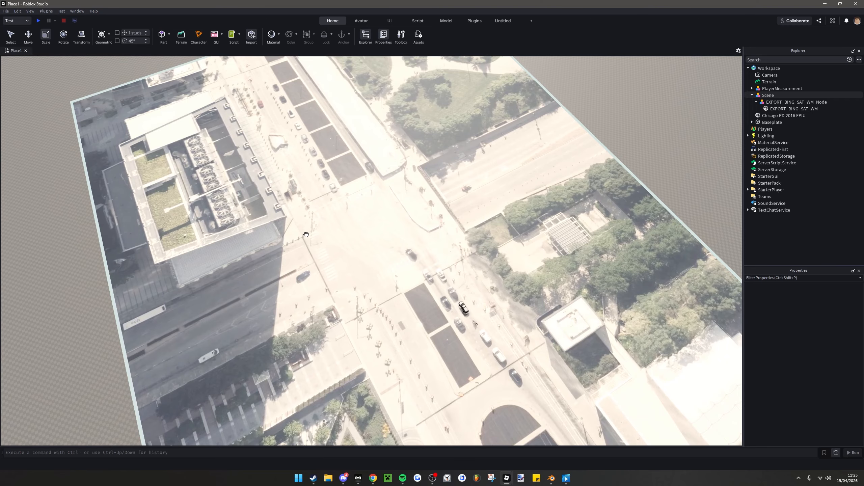
Switch to Blender and start a new BlenderGIS Basemap with Bing as the source and the Satellite layer
click(551, 478)
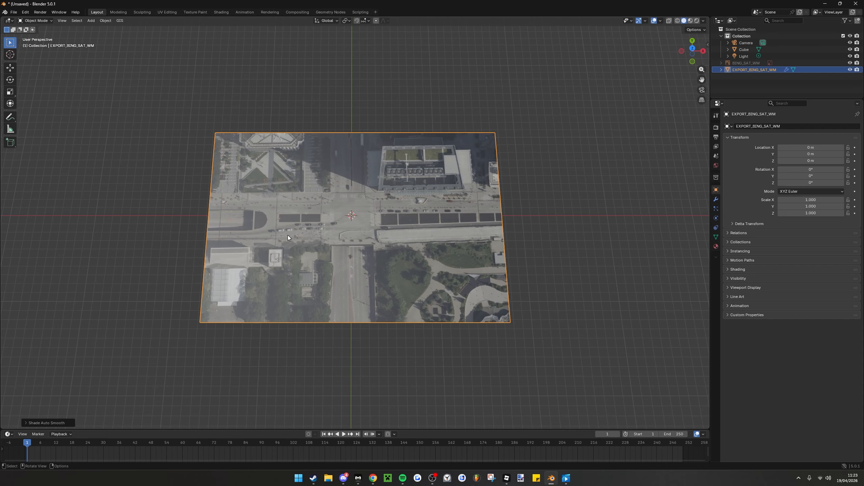
click(120, 21)
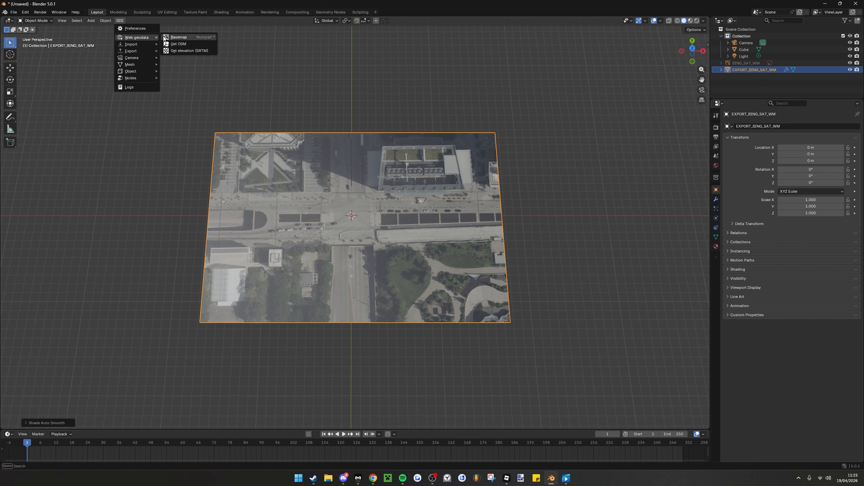
click(183, 37)
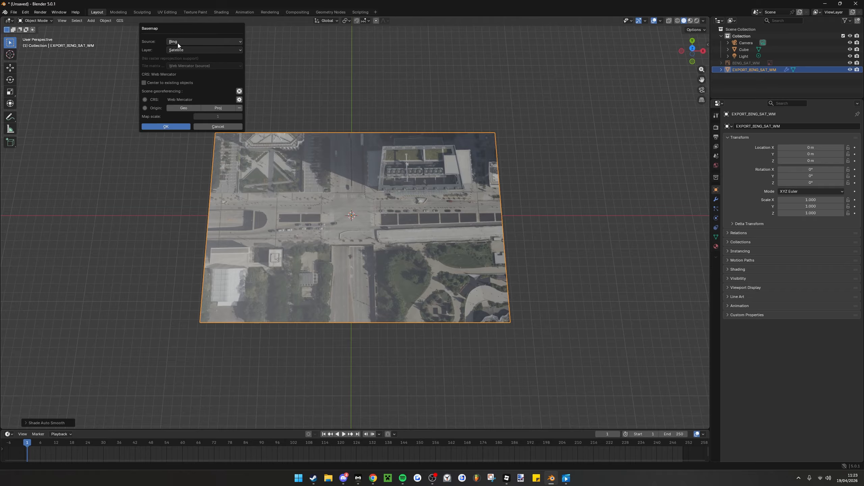
click(167, 127)
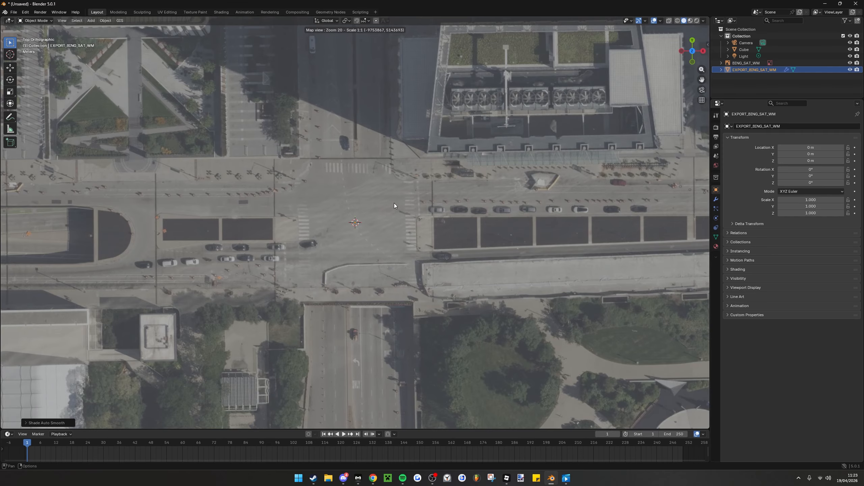
Shift the basemap north to the adjoining blocks at zoom 20, capture that area as a new plane, and look it over
drag(394, 202, 395, 278)
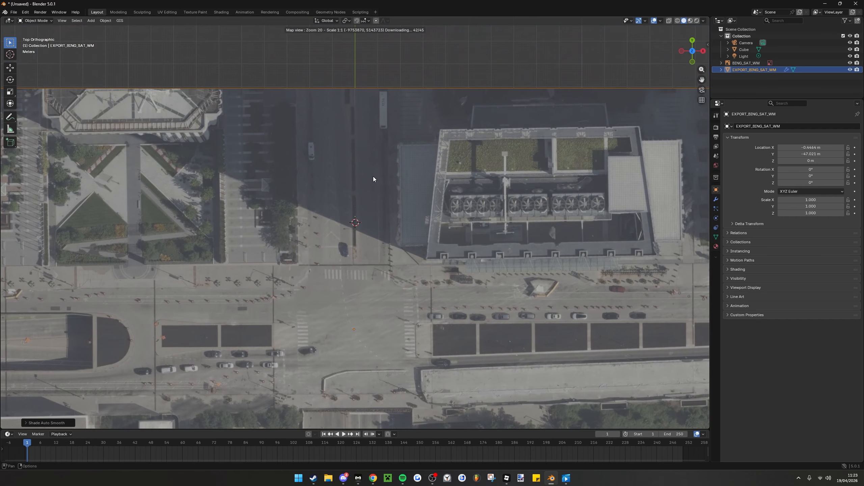
scroll(369, 141, up, 1)
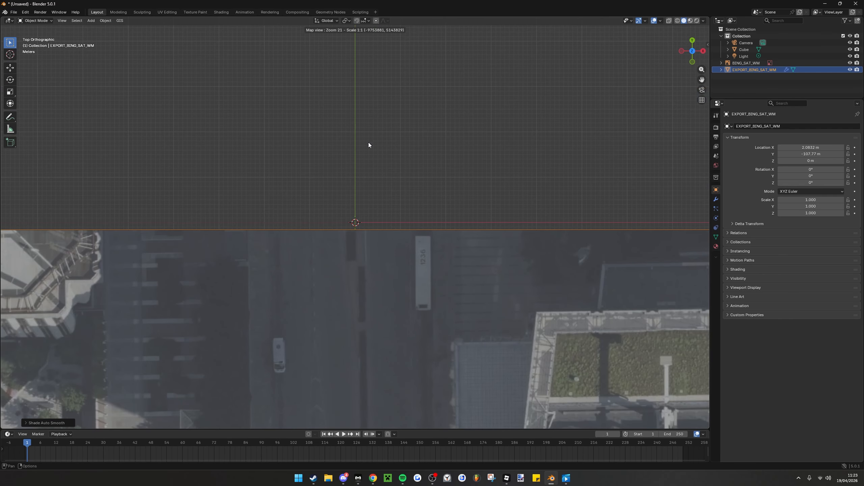
drag(390, 164, 383, 237)
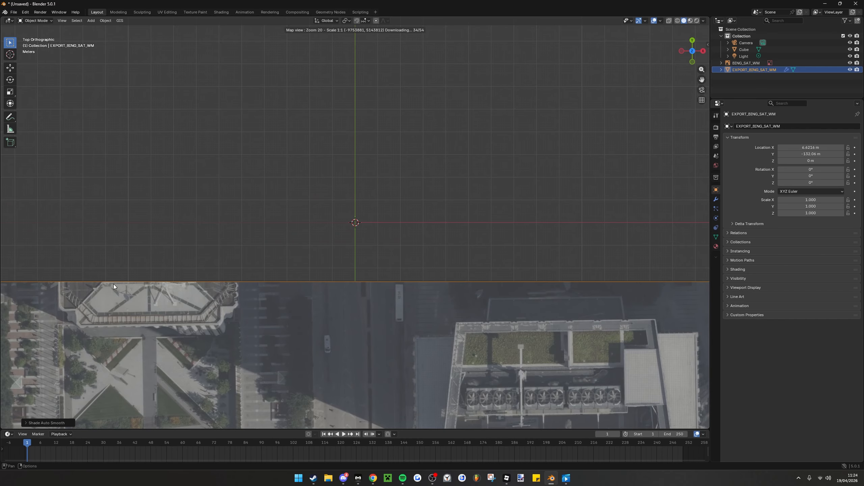
drag(234, 236, 234, 284)
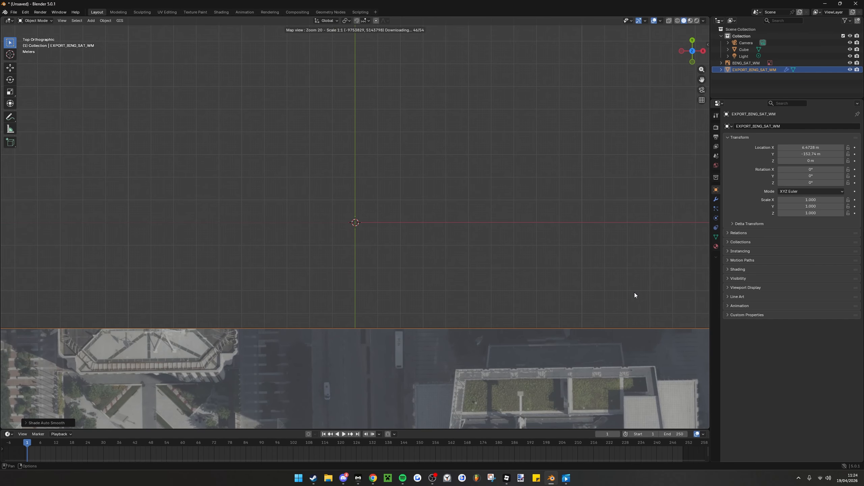
drag(508, 205, 502, 291)
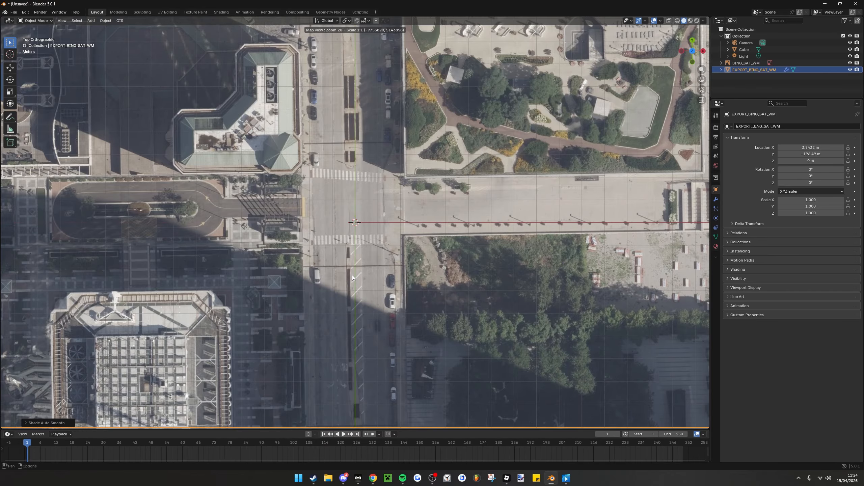
key(e)
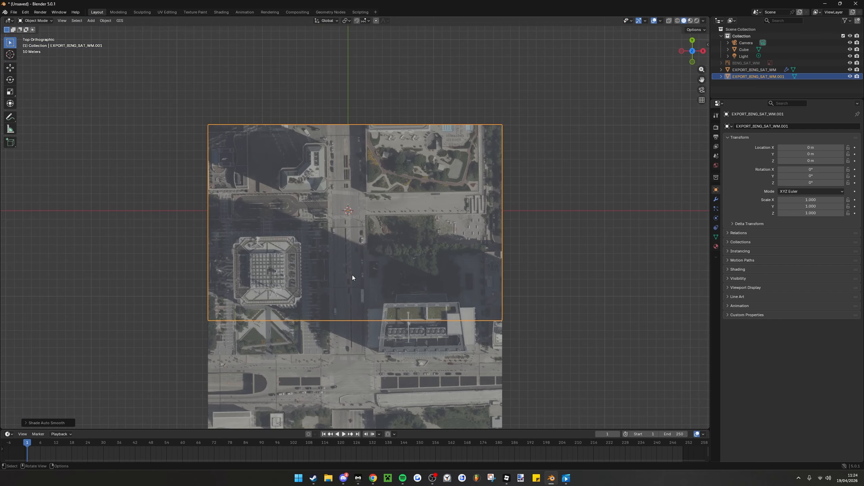
middle_drag(456, 379, 498, 260)
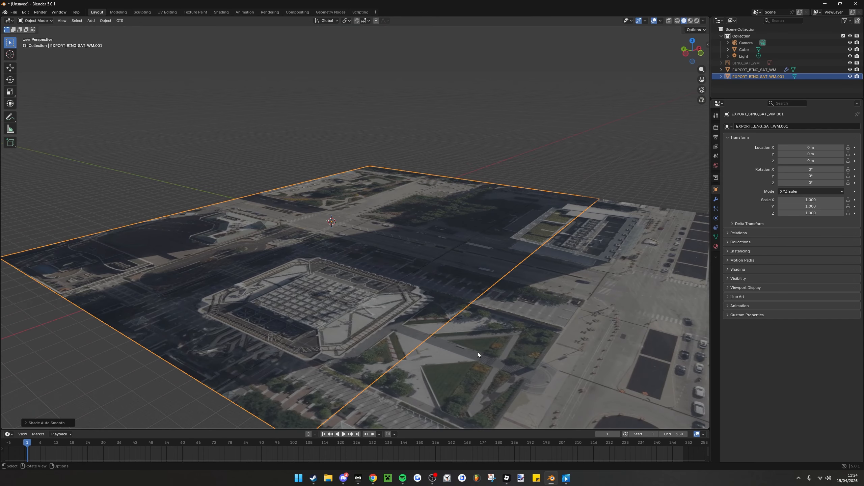
middle_drag(283, 310, 401, 263)
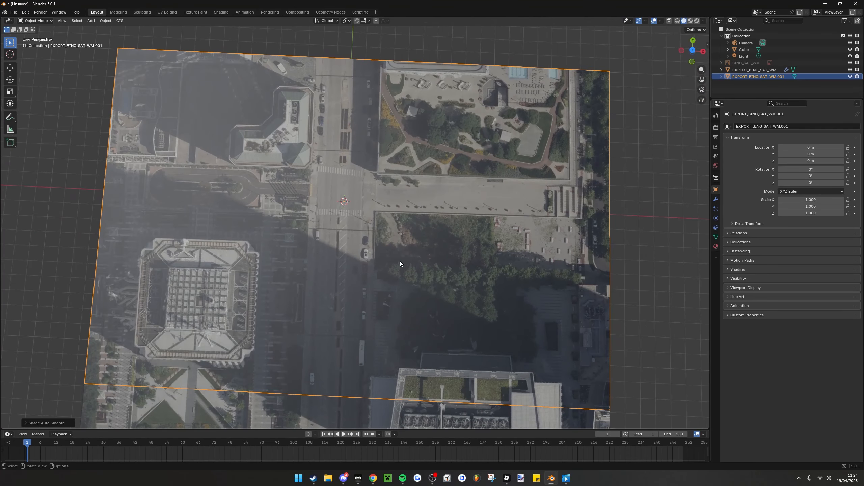
Export the new EXPORT_BING_SAT_WM.001 plane as a glTF Binary file named Chicago2.glb, limited to selected objects
click(13, 13)
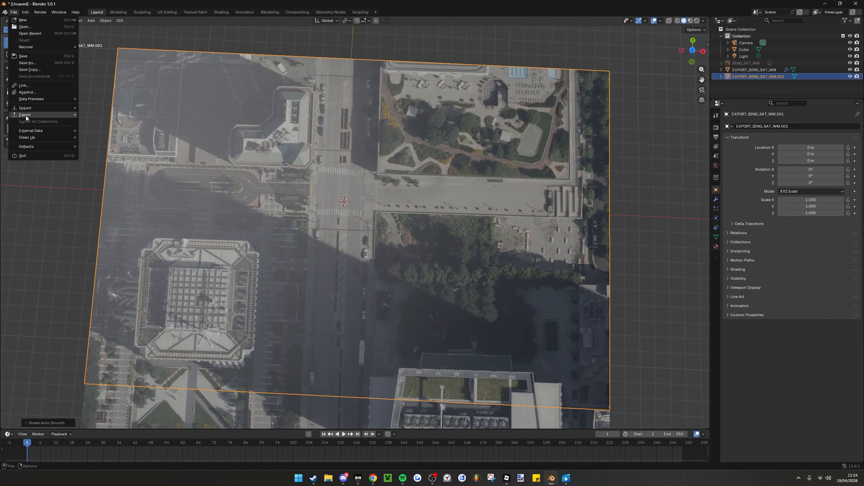
mouse_move(26, 116)
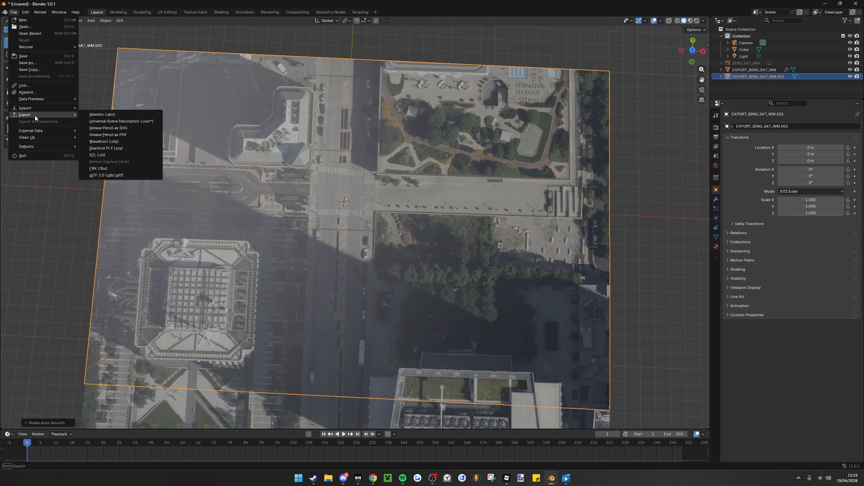
click(109, 176)
click(291, 345)
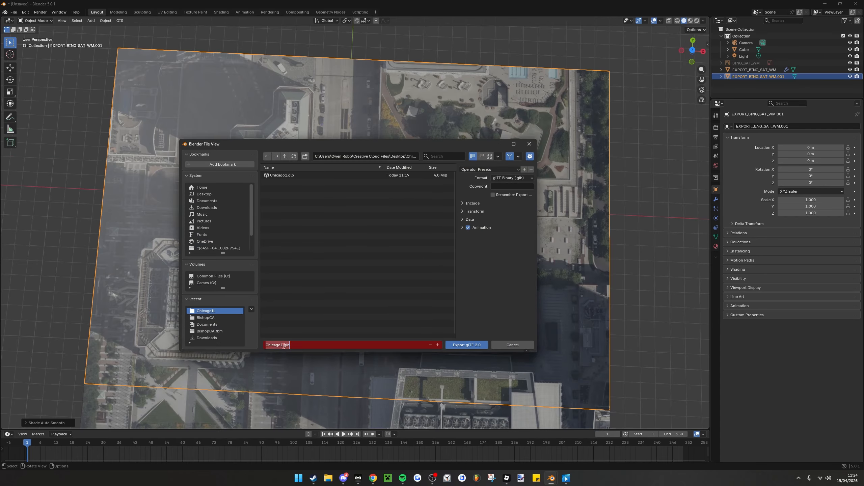
key(BackSpace)
text(2)
click(461, 204)
click(462, 203)
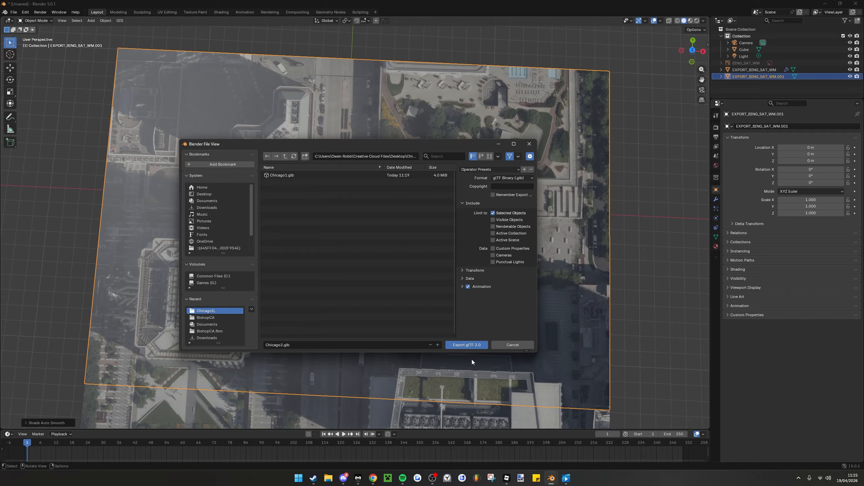
click(468, 346)
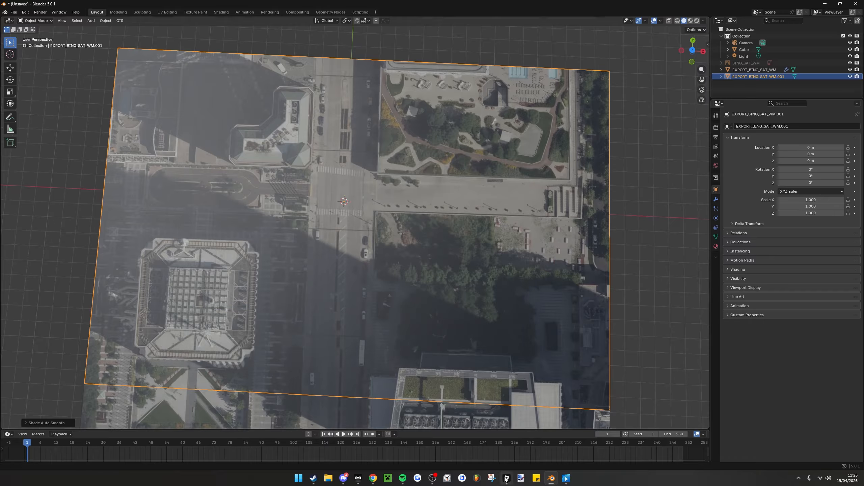
Switch to Roblox Studio, dismiss the open Chicago1.glb import preview, import Chicago2.glb with the Studio Default preset, and close the import queue
mouse_move(506, 479)
click(488, 452)
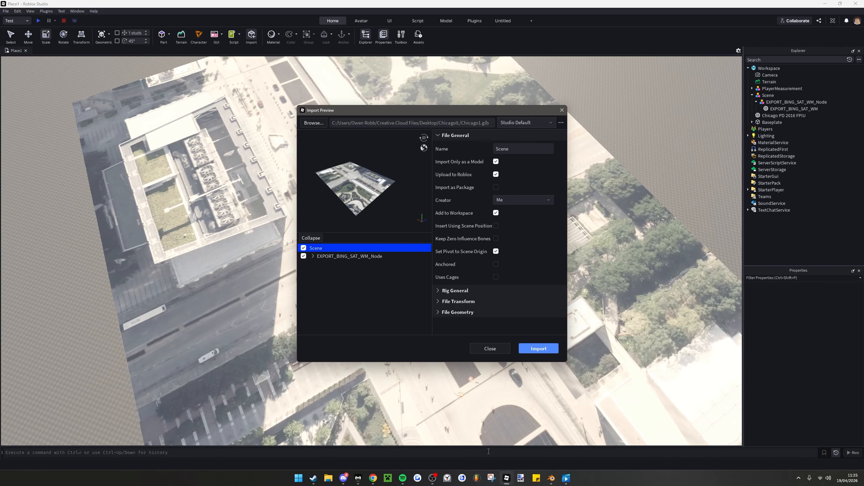
click(562, 110)
right_drag(361, 209, 277, 96)
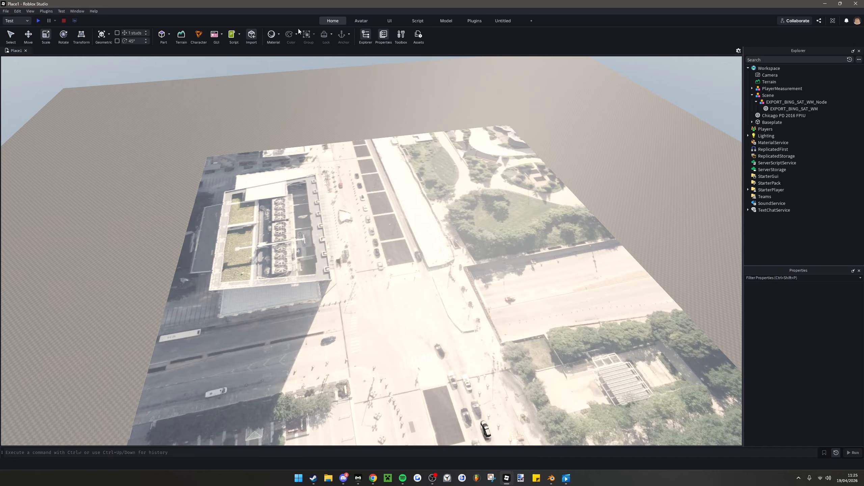
click(251, 35)
click(176, 72)
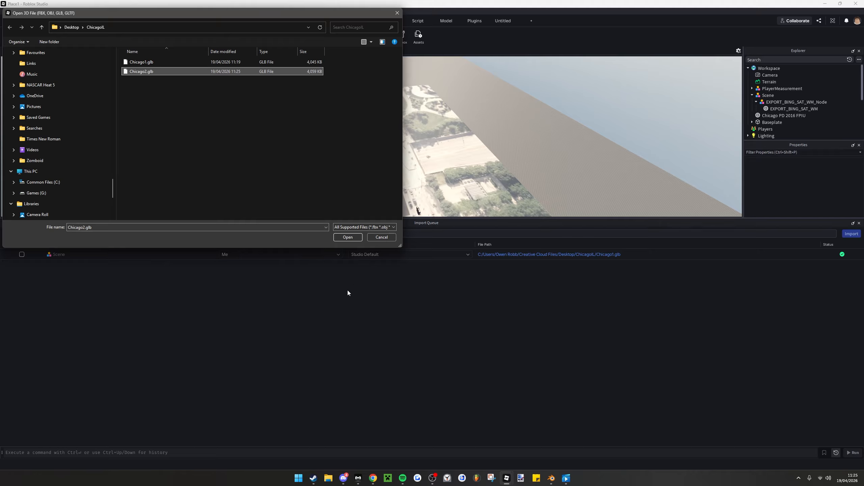
click(344, 241)
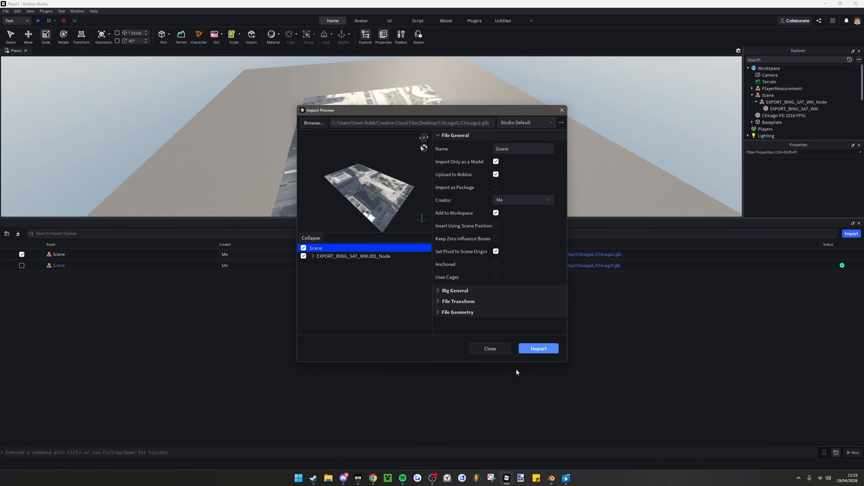
click(537, 348)
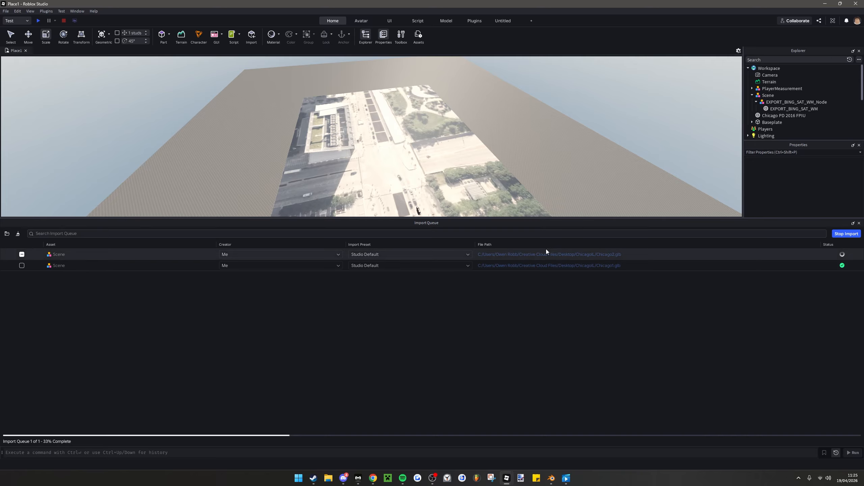
click(859, 223)
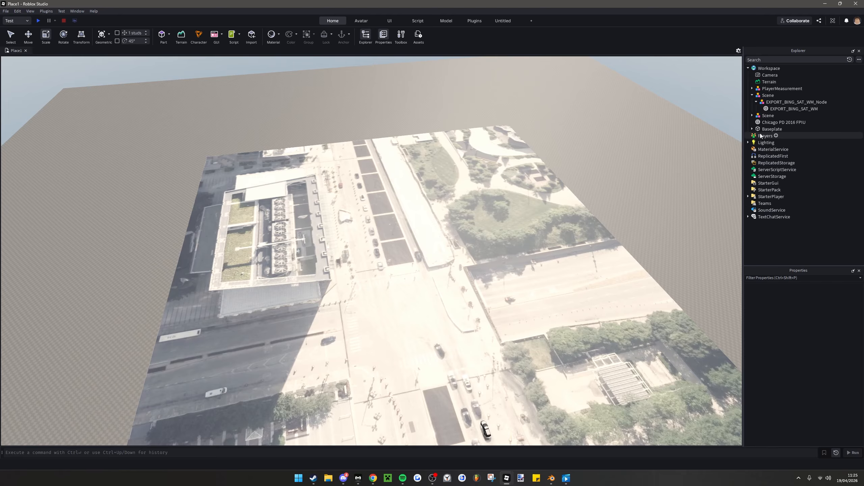
Raise the newly imported Scene model from beneath the baseplate to well above the first terrain, then clear the selection
click(768, 115)
key(f)
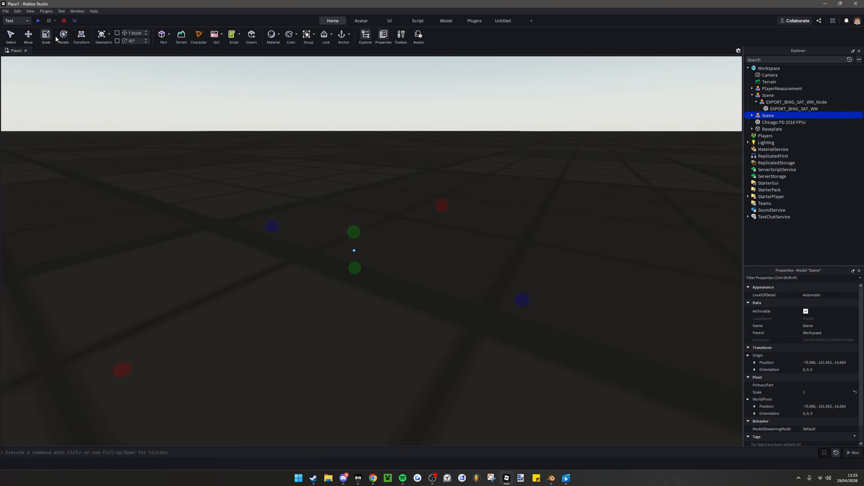
click(28, 34)
right_drag(352, 193, 354, 222)
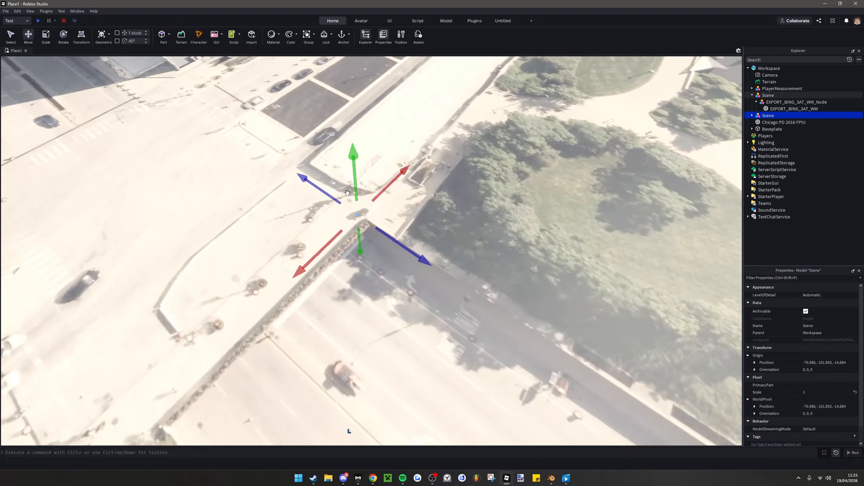
scroll(354, 204, down, 3)
drag(354, 161, 352, 184)
right_drag(353, 184, 352, 170)
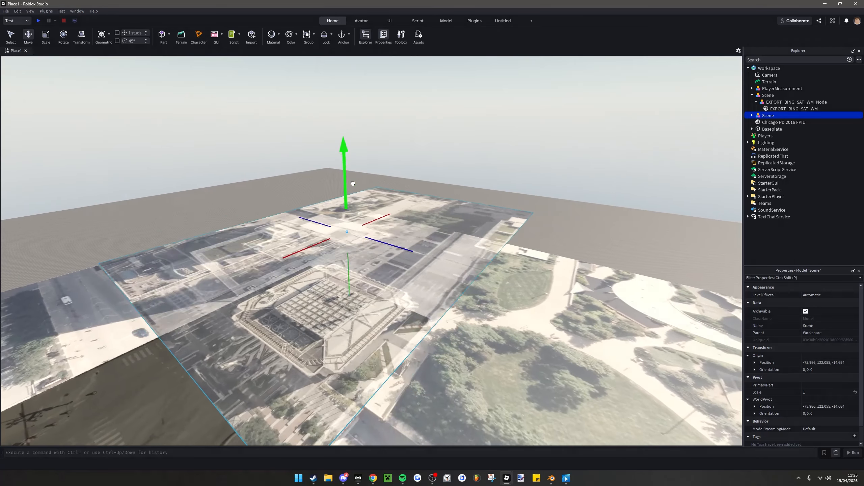
drag(353, 184, 353, 160)
click(447, 130)
mouse_move(453, 135)
right_down()
mouse_move(457, 184)
mouse_move(445, 133)
right_up()
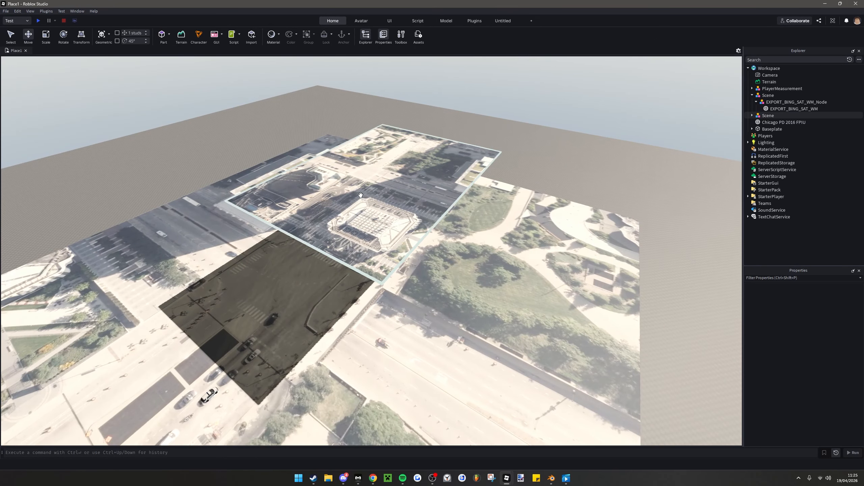
Match the EXPORT_BING_SAT_WM.001 mesh to the first terrain by setting its size to 1030.75, 0.001, 845.421
alt+click(407, 137)
right_drag(435, 207, 418, 202)
scroll(418, 202, up, 10)
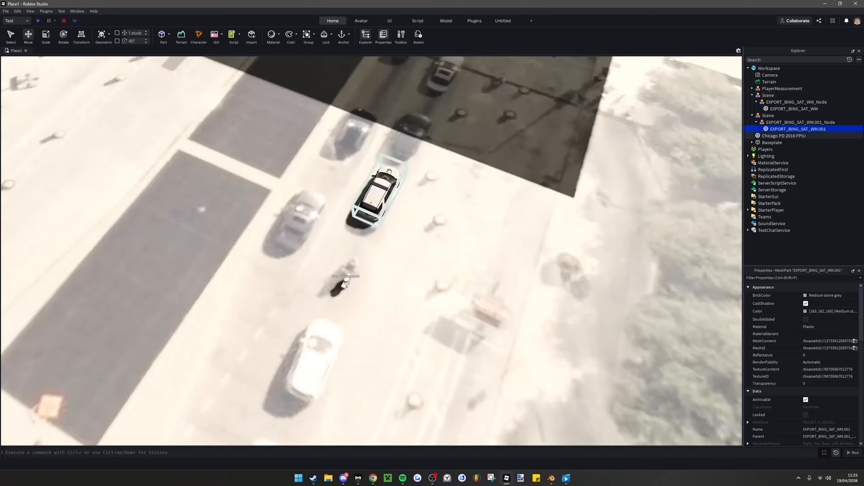
right_drag(389, 171, 393, 177)
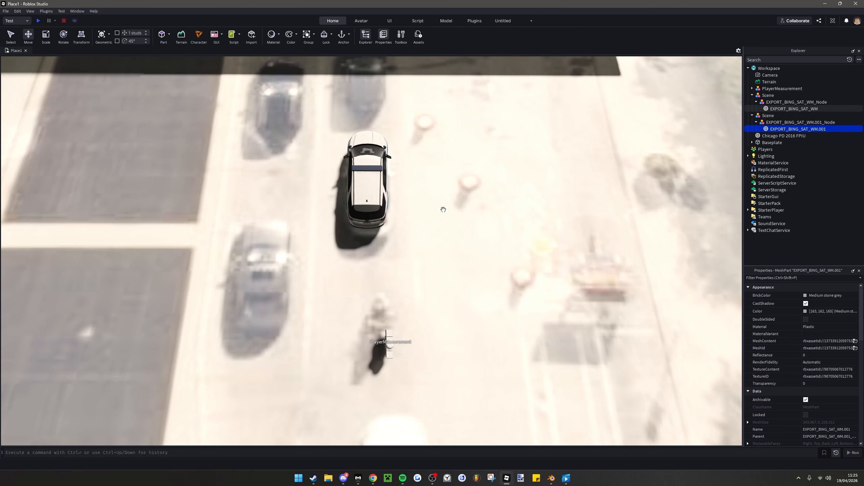
alt+click(444, 210)
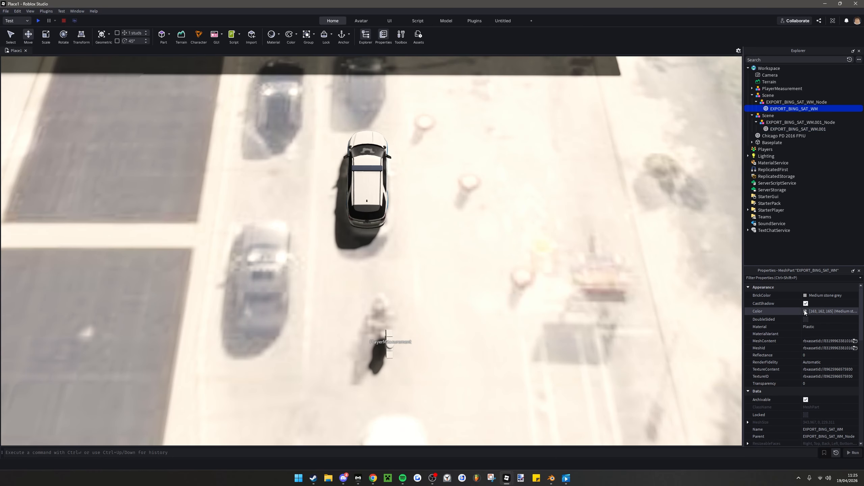
scroll(845, 340, down, 6)
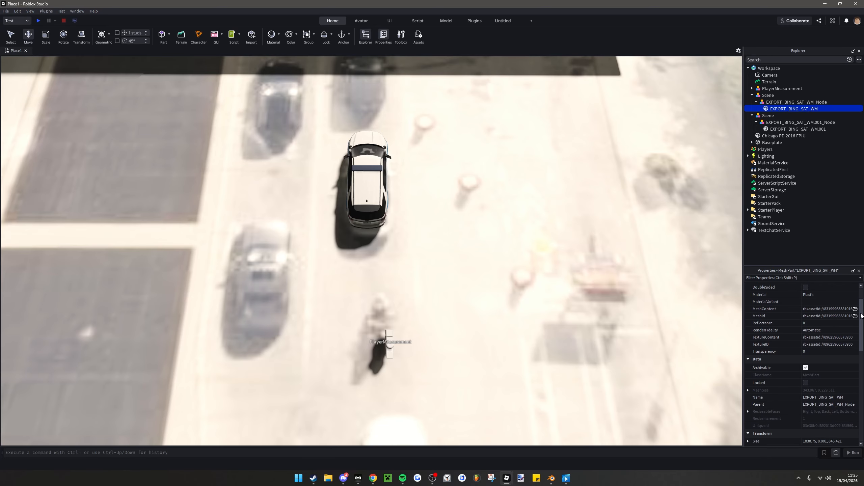
scroll(829, 336, down, 1)
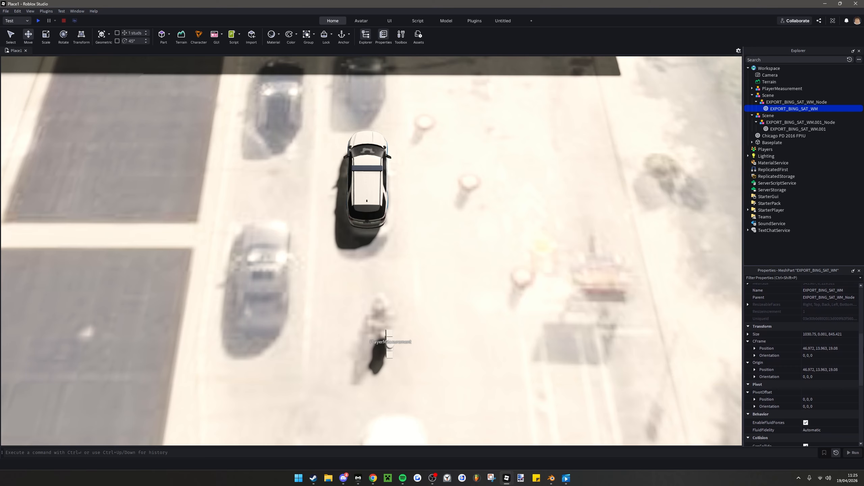
right_drag(541, 253, 477, 226)
scroll(541, 253, down, 5)
click(477, 226)
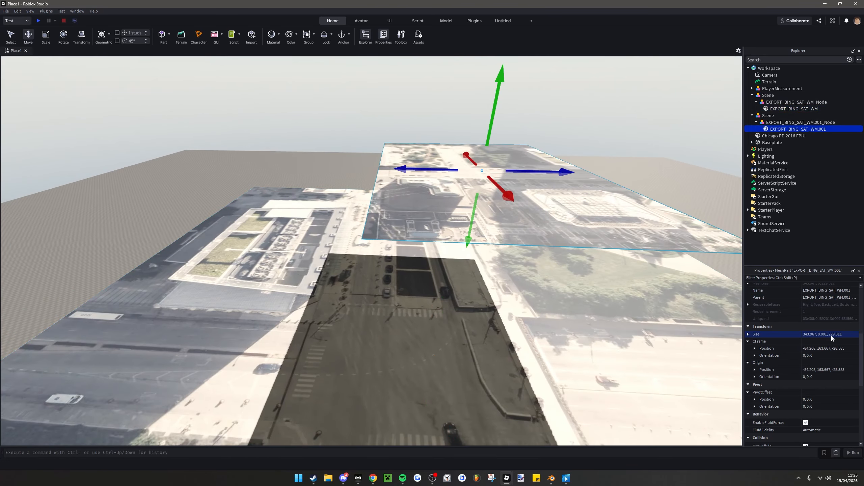
key(Return)
Move the Chicago PD 2016 FPIU from the first terrain up onto the street of the resized EXPORT_BING_SAT_WM.001 terrain
right_drag(556, 248, 446, 151)
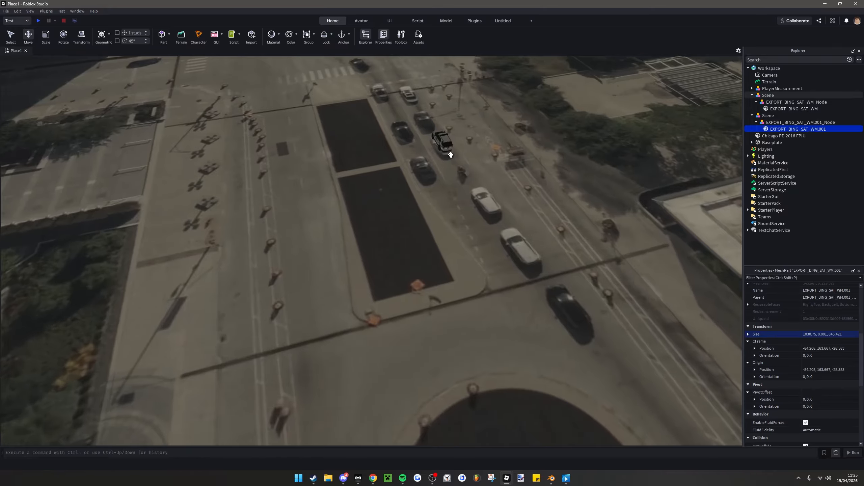
drag(446, 152, 288, 272)
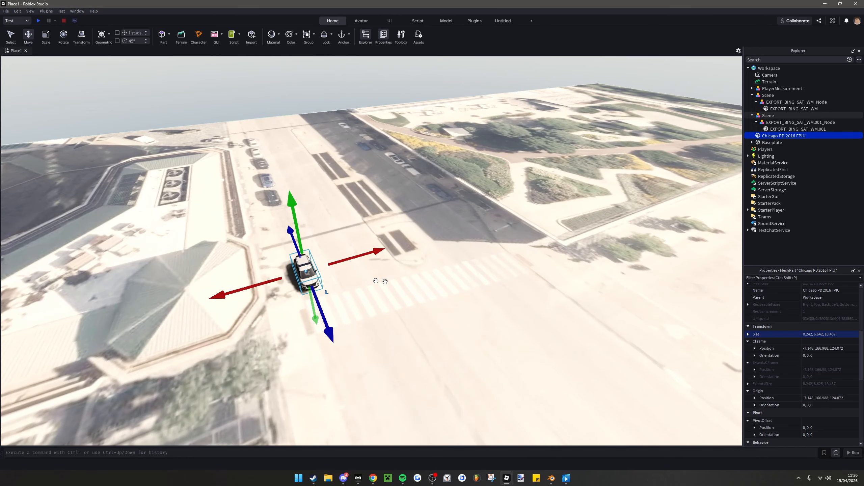
key(w)
right_drag(385, 281, 386, 279)
mouse_move(372, 235)
mouse_down()
mouse_move(430, 209)
mouse_move(380, 231)
mouse_move(383, 239)
mouse_up()
right_drag(394, 231, 394, 231)
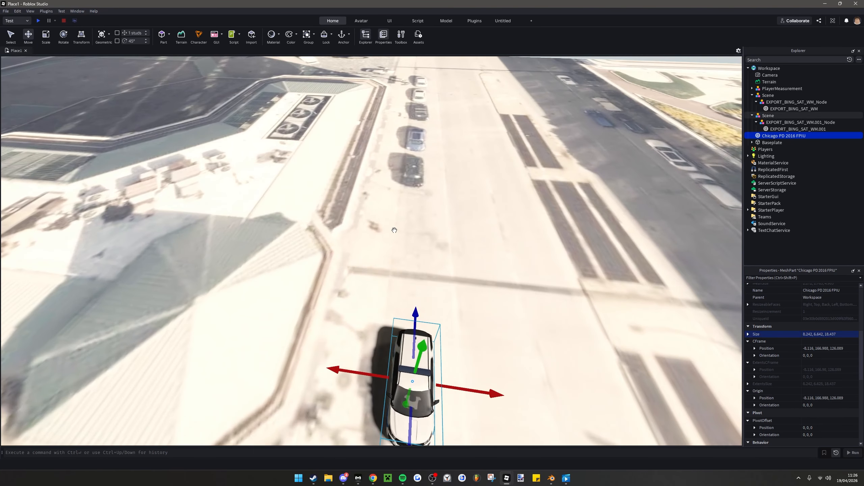
Slide the Chicago PD 2016 FPIU along the street beside the printed parked cars and compare their sizes
key(s)
drag(405, 364, 412, 183)
key(f)
right_drag(412, 183, 408, 187)
scroll(408, 187, down, 5)
drag(404, 247, 413, 208)
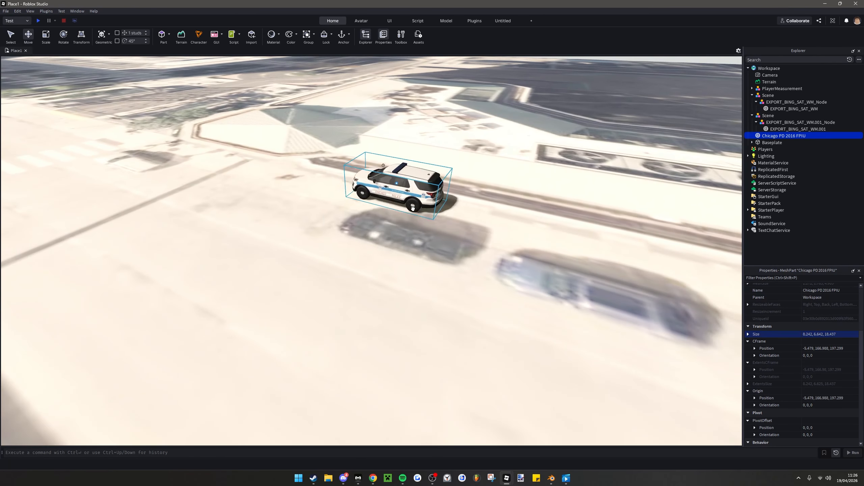
scroll(419, 203, up, 10)
Copy the first terrain mesh's position, 46.972, 13.963, 19.08, onto the EXPORT_BING_SAT_WM.001 mesh
click(421, 204)
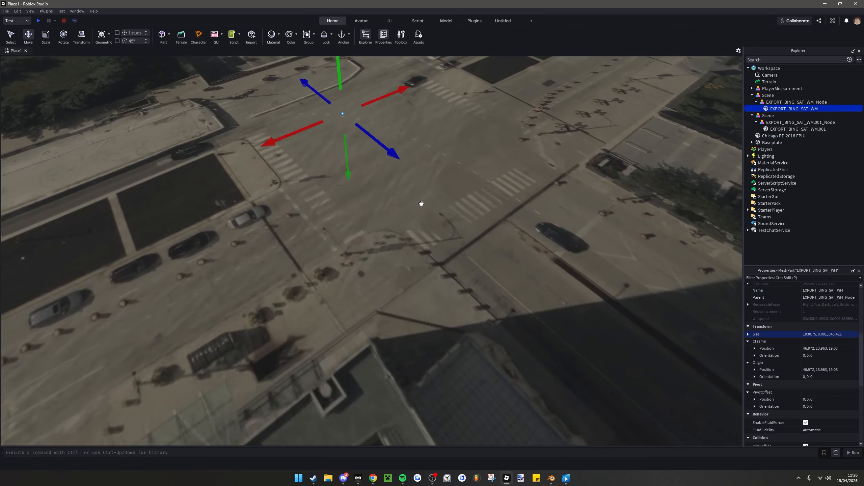
right_drag(418, 209, 418, 209)
scroll(418, 209, up, 4)
key(a)
scroll(842, 358, up, 6)
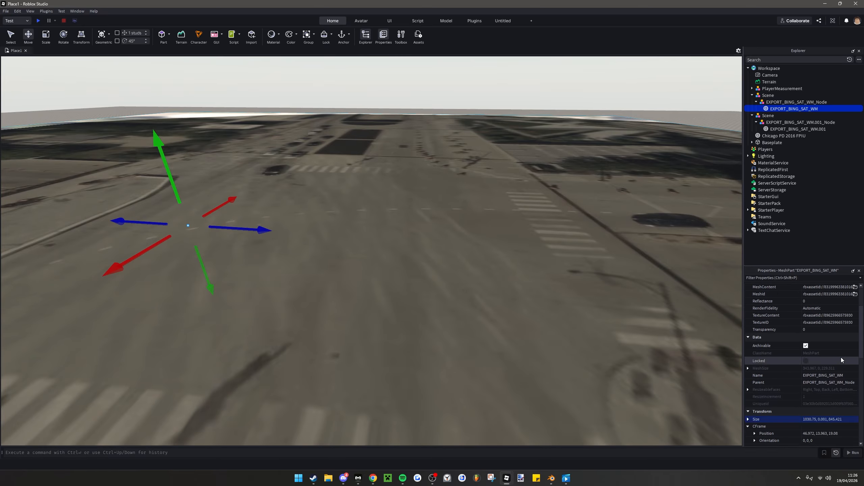
scroll(838, 343, down, 6)
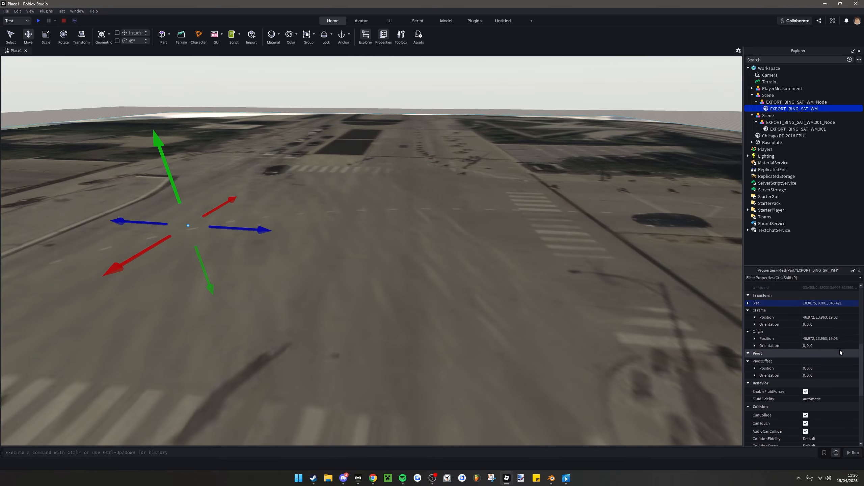
click(830, 318)
right_drag(476, 290, 476, 289)
scroll(476, 289, down, 5)
scroll(476, 290, down, 2)
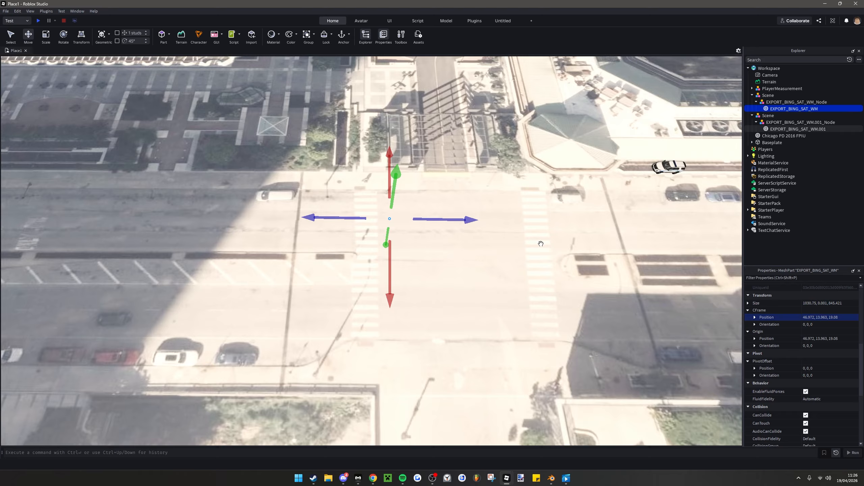
click(540, 241)
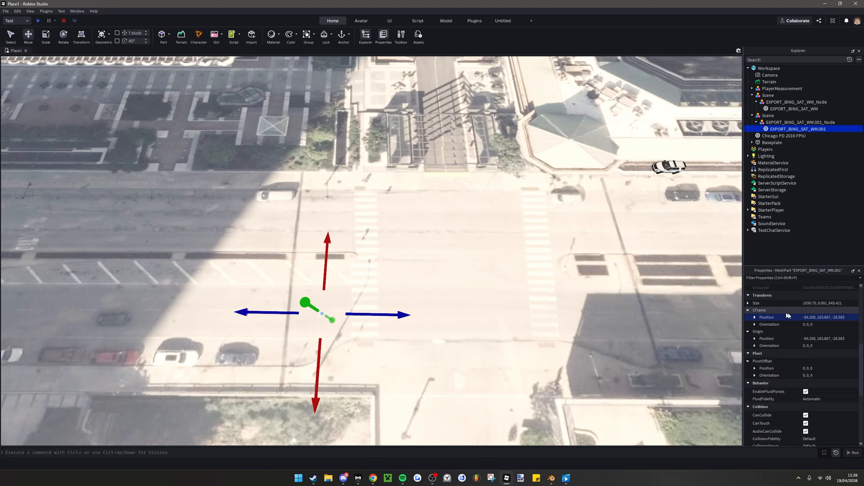
key(Return)
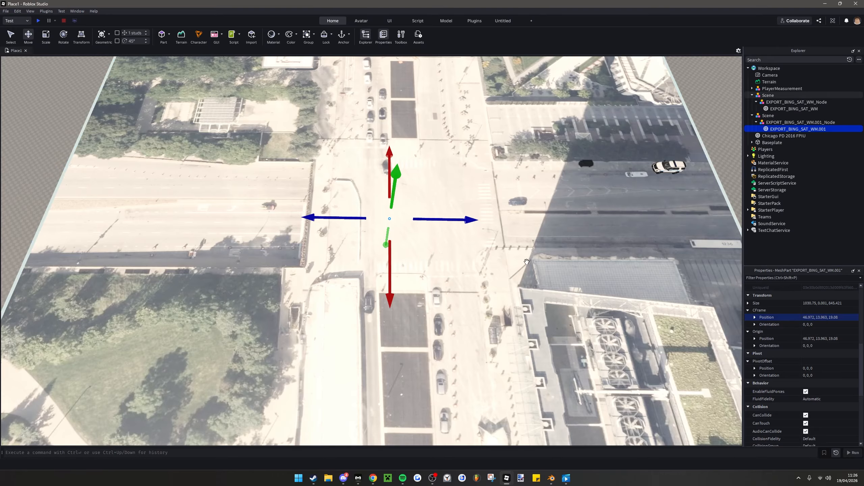
Slide the EXPORT_BING_SAT_WM.001 mesh along Z past the edge of the first terrain, to about Z 894
right_drag(352, 244, 353, 245)
scroll(353, 245, down, 1)
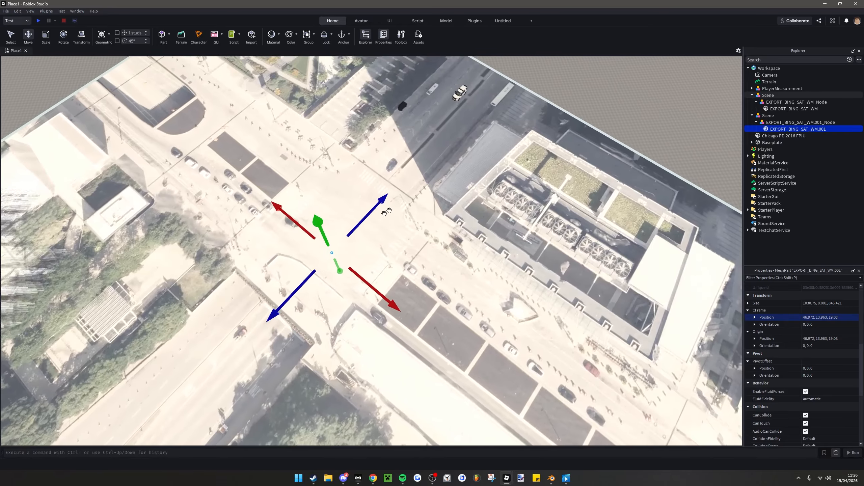
key(a)
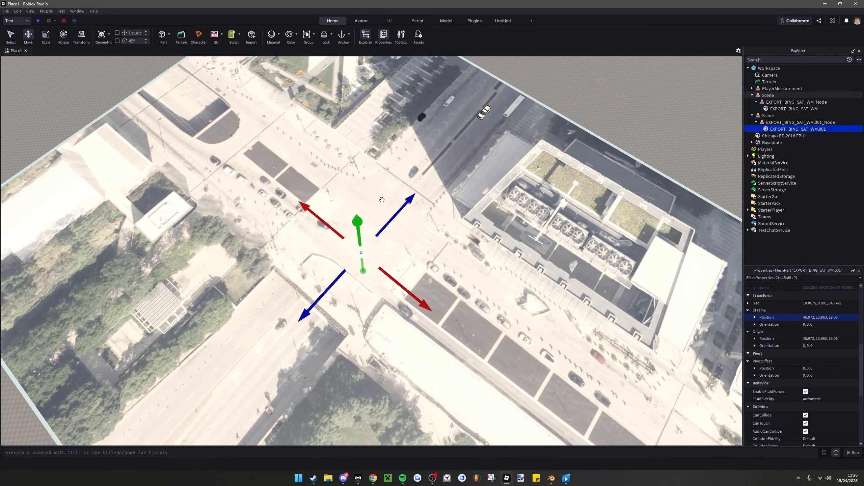
right_drag(356, 210, 357, 211)
key(s)
drag(356, 241, 407, 132)
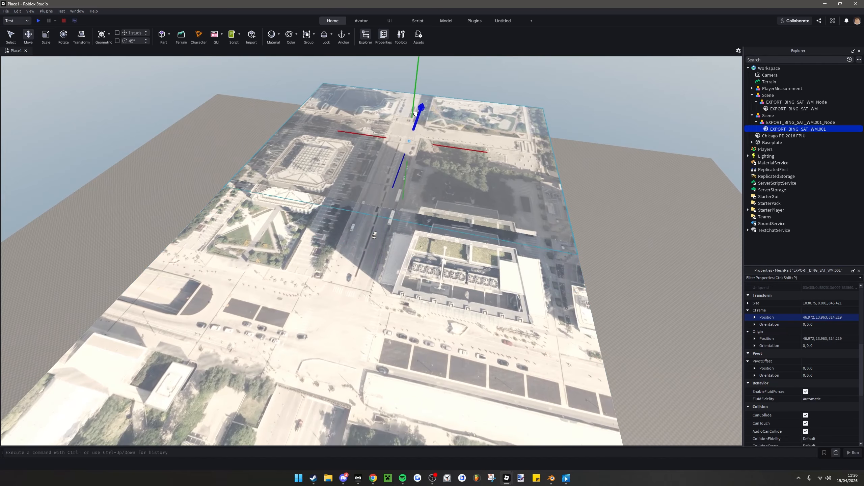
scroll(398, 174, up, 10)
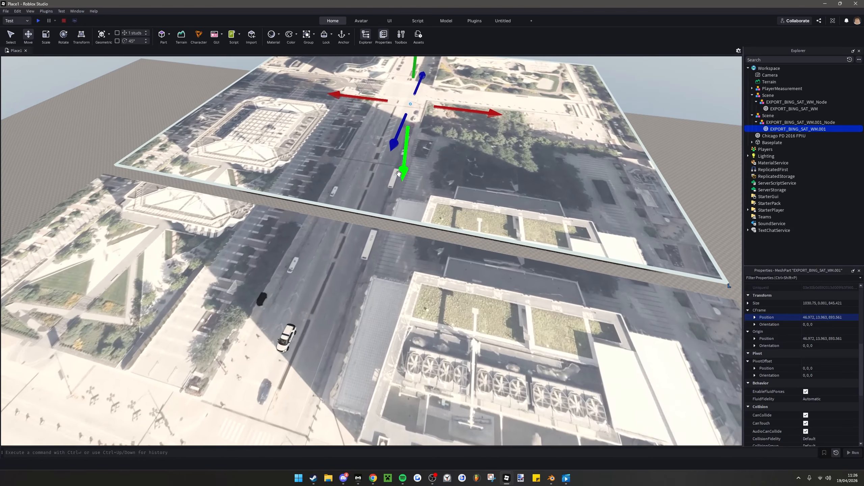
Slide EXPORT_BING_SAT_WM.001 back along Z to about 722.6, lining its street imagery up with the first terrain, and clear the selection
scroll(391, 168, up, 10)
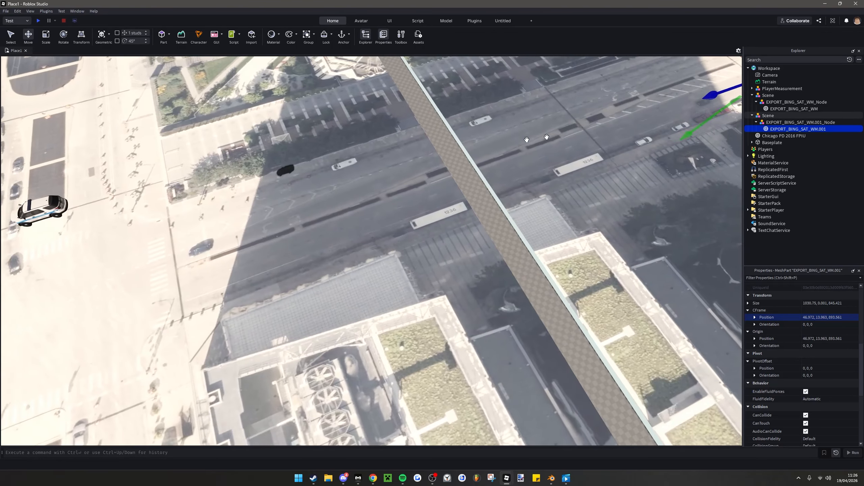
key(d)
drag(678, 86, 679, 87)
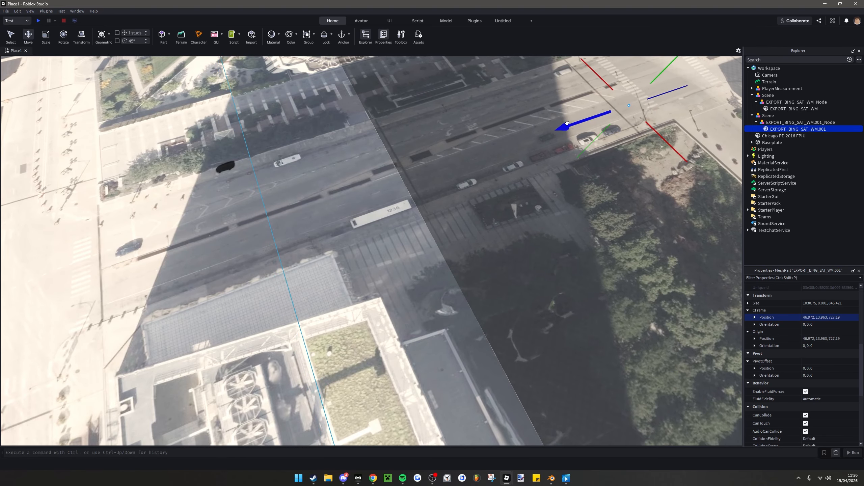
drag(563, 124, 565, 124)
right_drag(565, 124, 565, 124)
key(s)
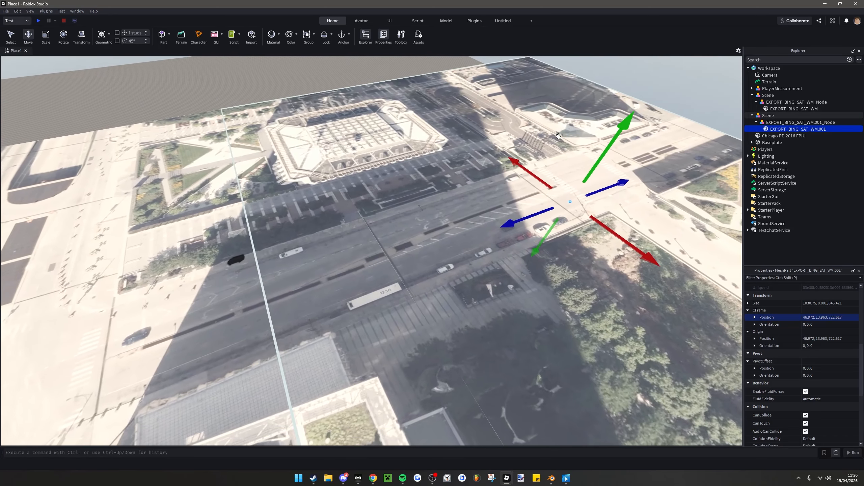
right_drag(482, 149, 483, 149)
click(576, 120)
Move the Chicago PD 2016 FPIU down onto the first terrain's street, just beside the crosswalk at the intersection
right_drag(437, 204, 400, 208)
key(s)
key(w)
click(418, 197)
drag(400, 208, 411, 295)
right_drag(401, 208, 400, 208)
drag(411, 295, 377, 255)
key(w)
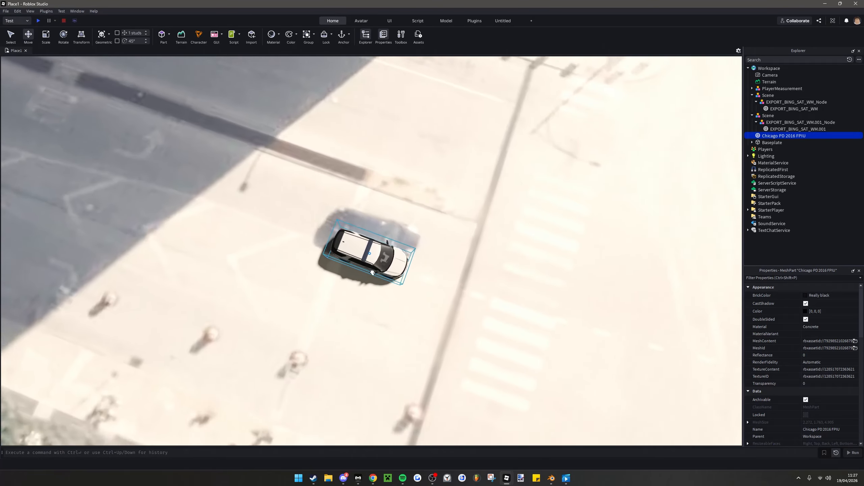
right_drag(377, 246, 382, 261)
key(w)
key(s)
Examine the intersection and the seam between the two terrains around the parked vehicle
scroll(319, 154, up, 3)
key(w)
right_drag(319, 155, 318, 155)
key(w)
key(s)
key(s)
key(w)
key(w)
key(a)
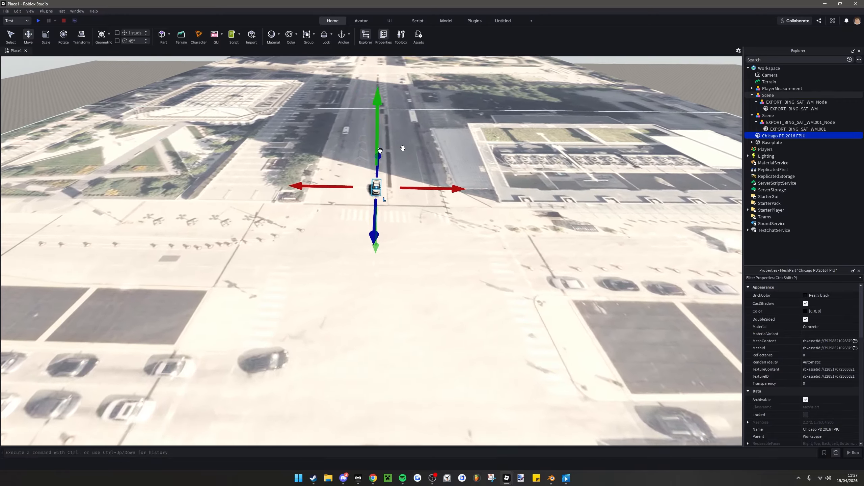
right_drag(334, 188, 334, 188)
key(a)
right_drag(334, 188, 363, 188)
scroll(362, 188, up, 6)
scroll(354, 233, down, 2)
right_drag(353, 234, 353, 233)
Set the transparency of the EXPORT_BING_SAT_WM mesh to 0.5
scroll(358, 219, down, 2)
scroll(358, 219, down, 2)
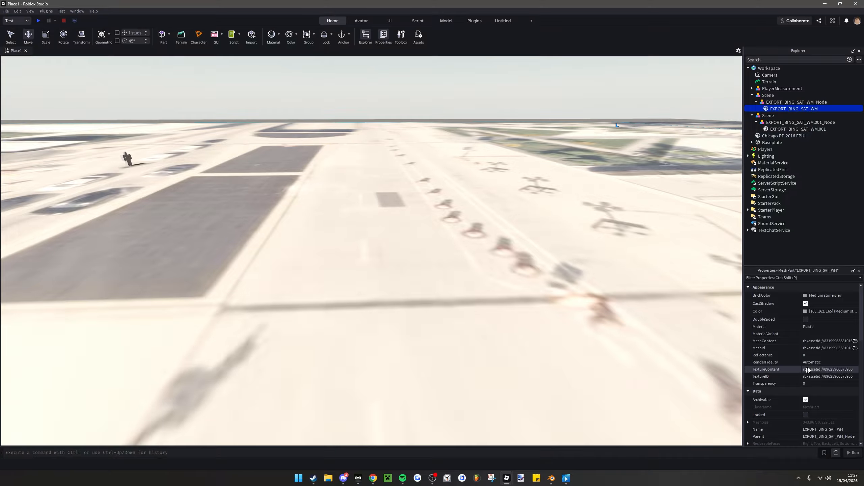
scroll(809, 371, down, 10)
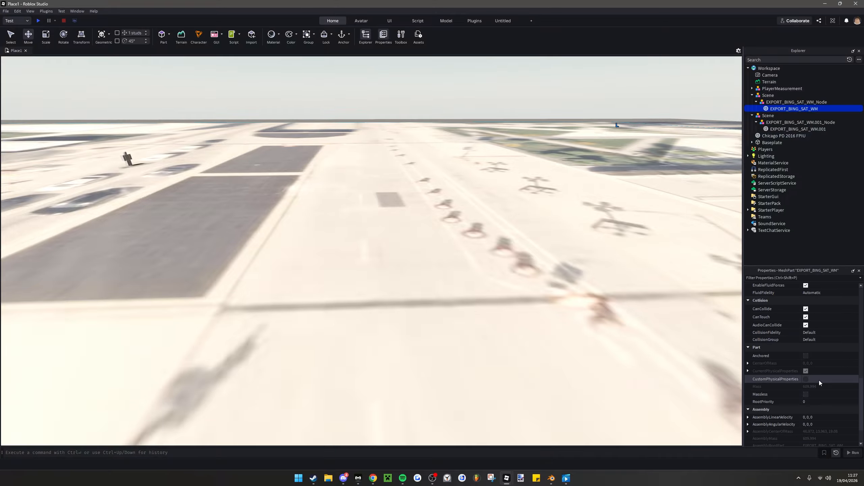
scroll(820, 380, down, 3)
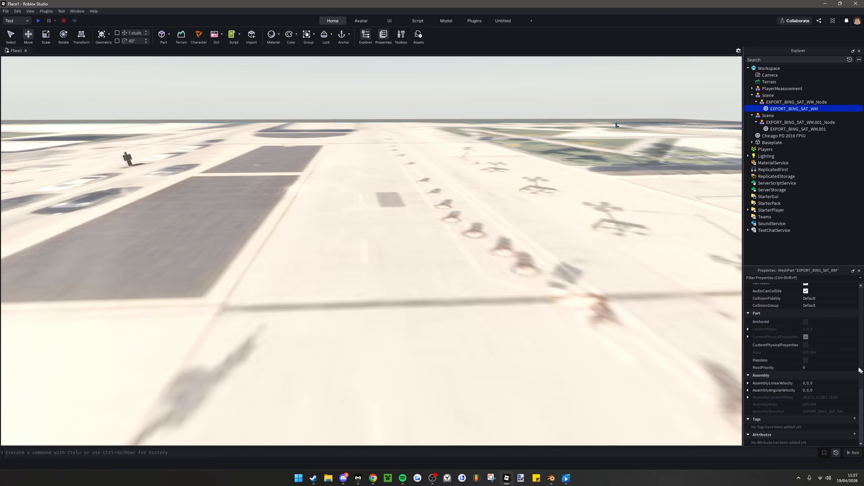
scroll(858, 375, up, 3)
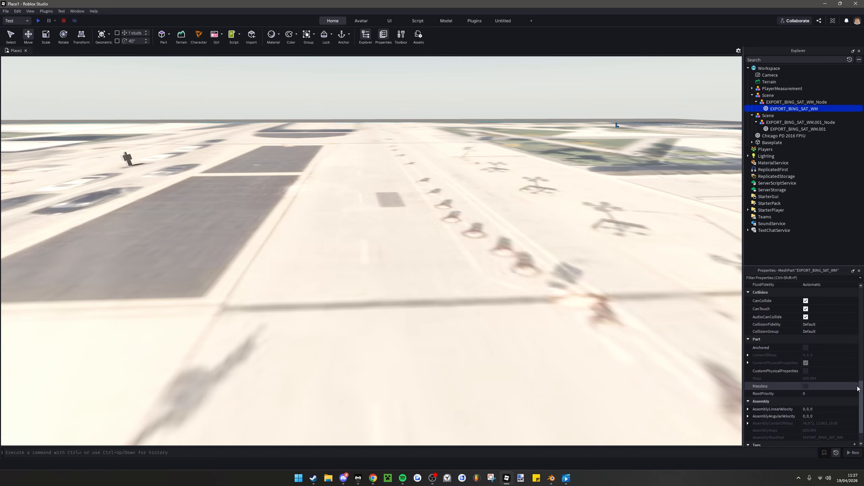
scroll(858, 389, up, 10)
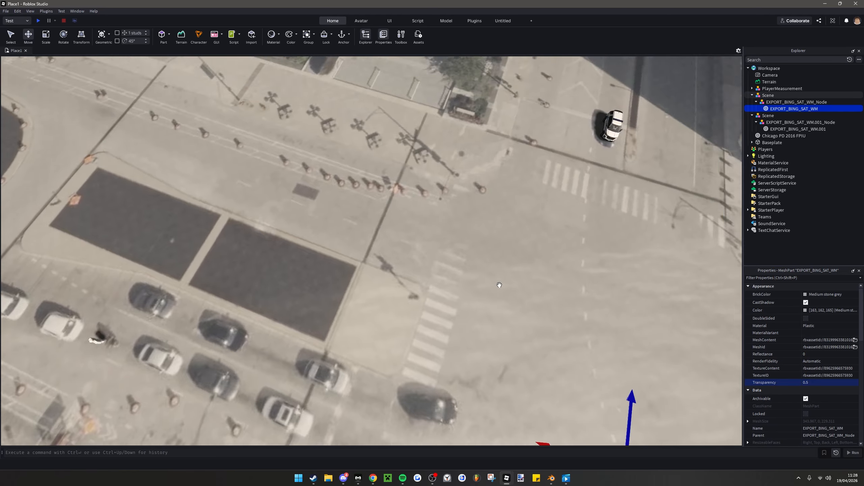
right_drag(499, 285, 500, 285)
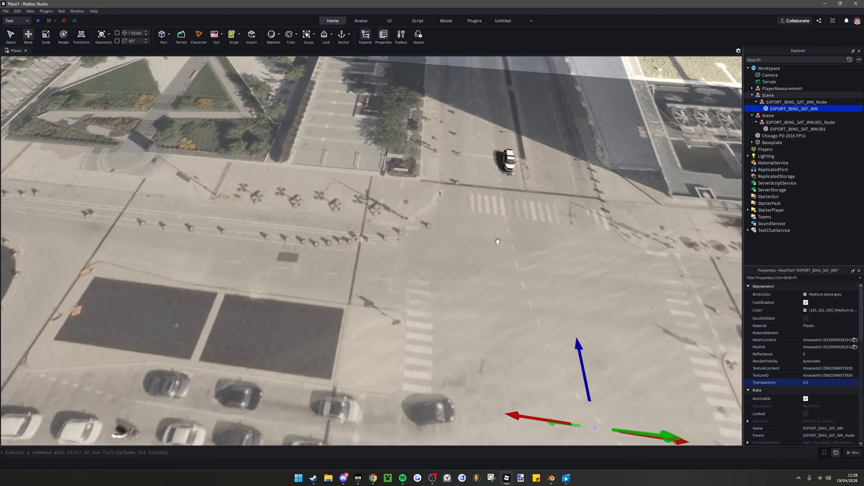
Delete the Baseplate to view the terrain without it, and undo the deletion
click(772, 143)
key(Delete)
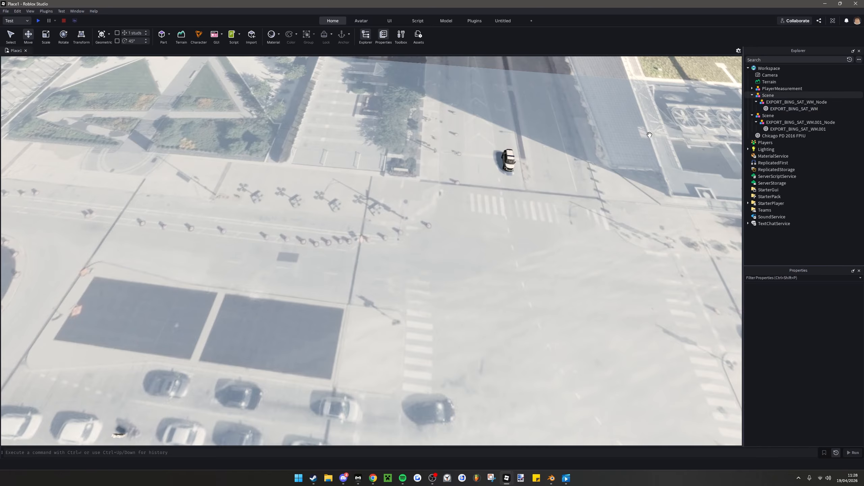
right_drag(526, 156, 486, 171)
key(ctrl+z)
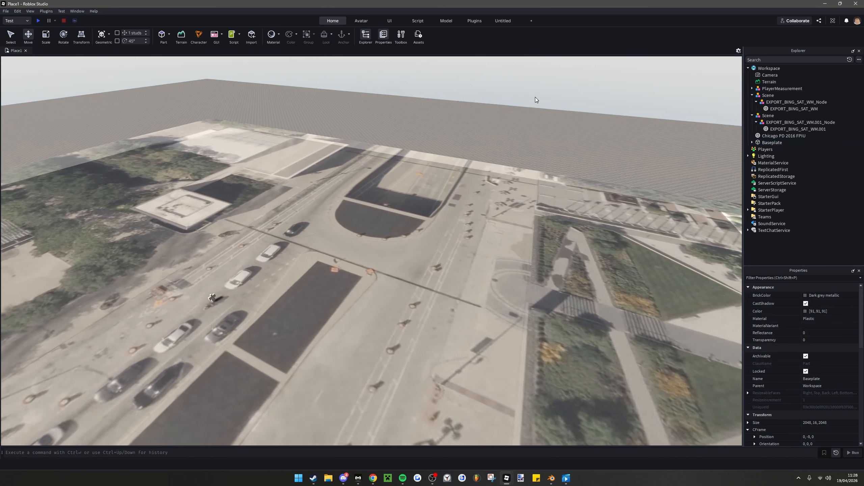
Set the transparency of the EXPORT_BING_SAT_WM mesh to 0 to compare how its imagery looks
click(514, 120)
right_drag(515, 120, 514, 119)
key(w)
right_drag(396, 218, 416, 225)
key(s)
right_drag(415, 294, 415, 294)
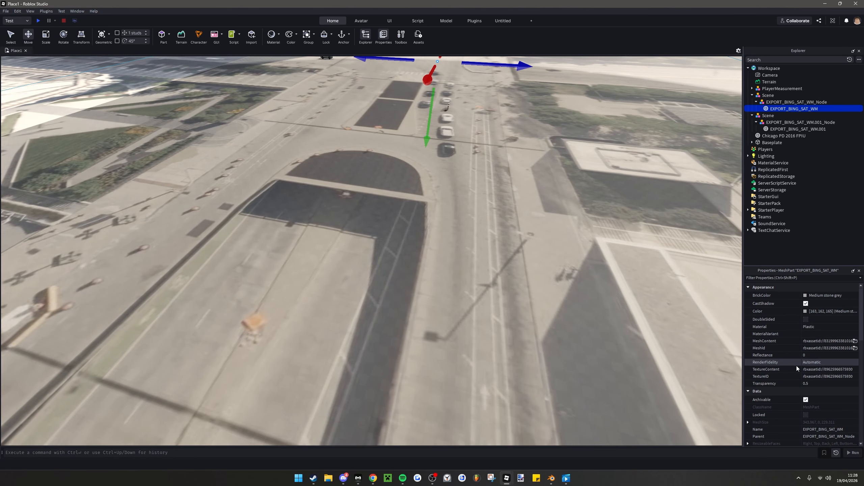
right_drag(681, 184, 681, 183)
key(w)
right_drag(465, 239, 466, 239)
click(828, 385)
drag(840, 384, 825, 384)
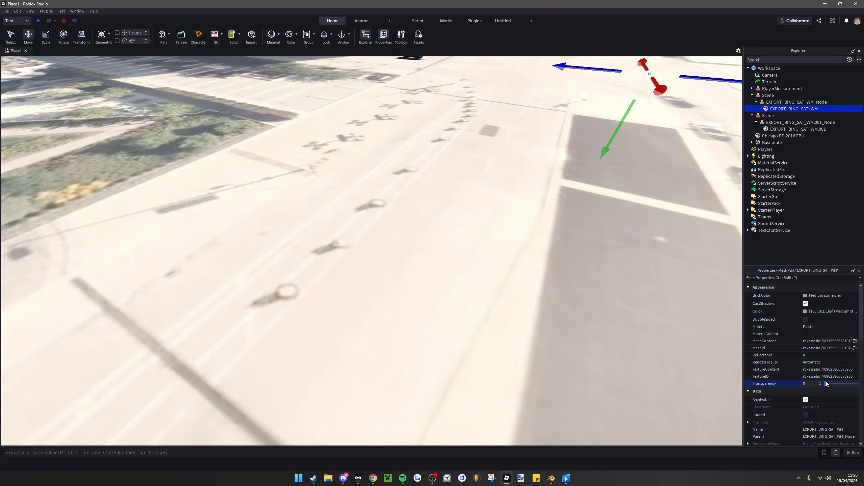
Return the EXPORT_BING_SAT_WM mesh to a transparency of 0.5 and clear the selection
click(813, 384)
text(.5)
key(Return)
right_drag(299, 152, 299, 153)
key(w)
key(s)
click(352, 115)
right_drag(352, 117, 353, 118)
Set the transparency of the EXPORT_BING_SAT_WM.001 mesh to 0.5 as well
key(s)
key(a)
key(d)
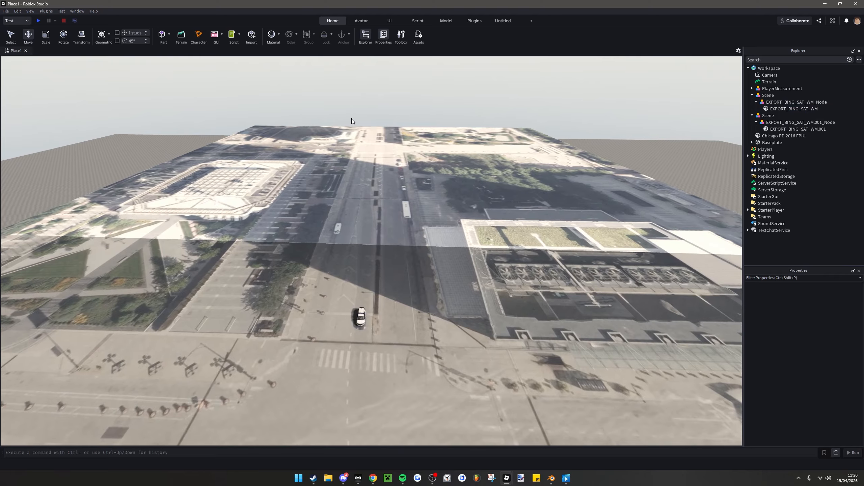
key(w)
scroll(346, 152, up, 2)
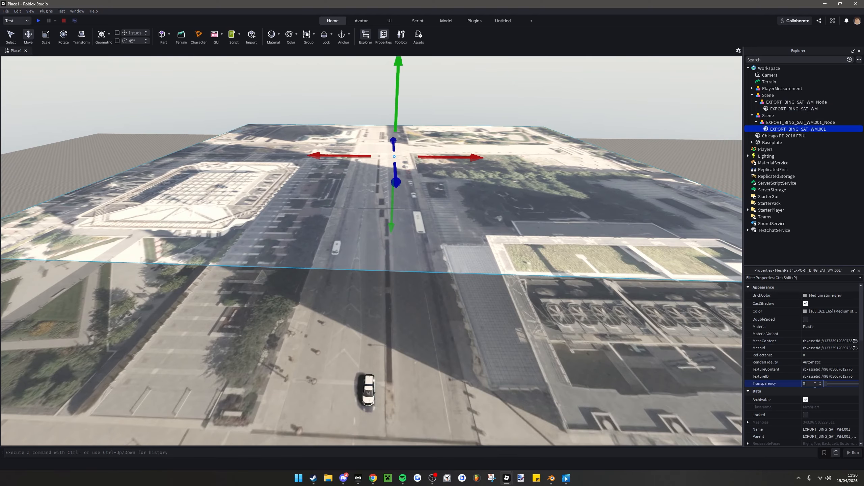
text(.5)
right_drag(478, 176, 478, 176)
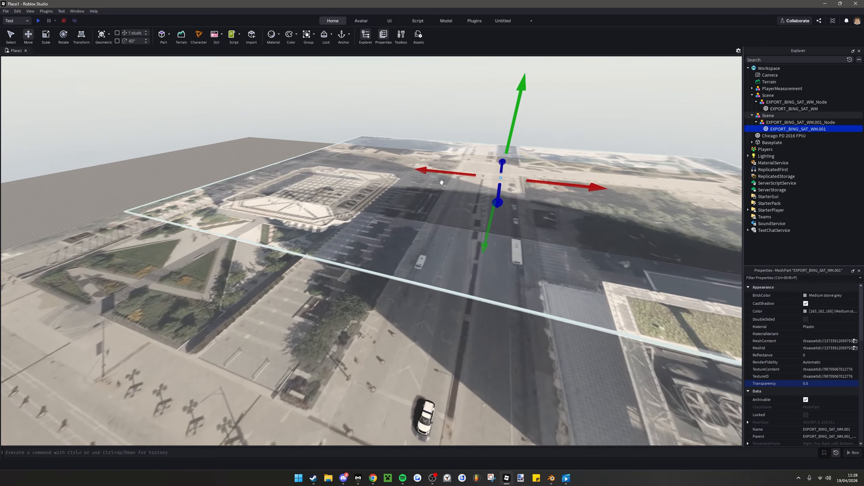
Clear the selection and examine the half-transparent terrains along their overlap and around the police vehicle
click(304, 125)
key(w)
right_drag(412, 227, 411, 228)
key(w)
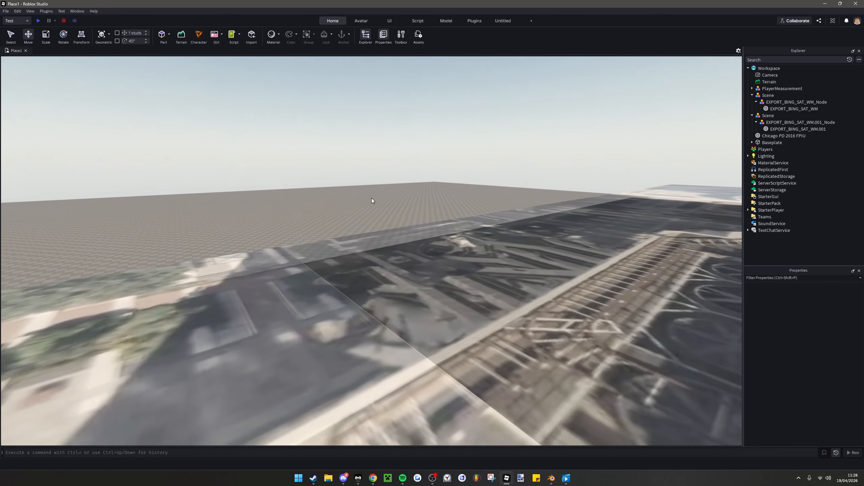
right_drag(371, 197, 372, 198)
key(s)
key(w)
key(w)
key(a)
key(w)
key(s)
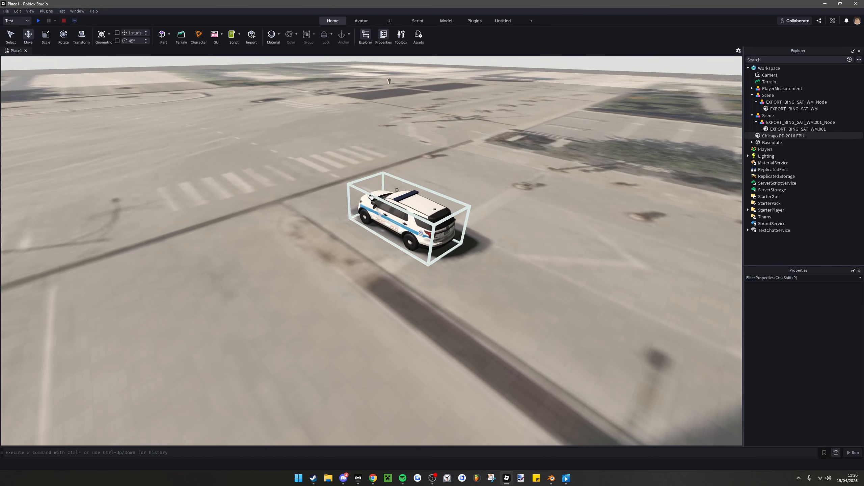